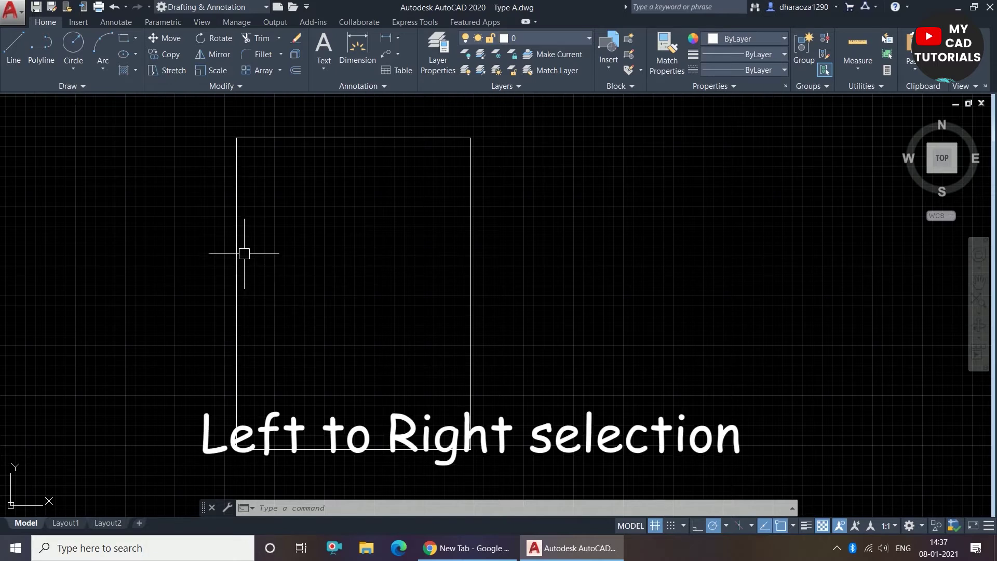
Select the whole empty rectangle beside the floor plans with a left-to-right window that fully encloses it, and clear the selection.
scroll(250, 231, down, 2)
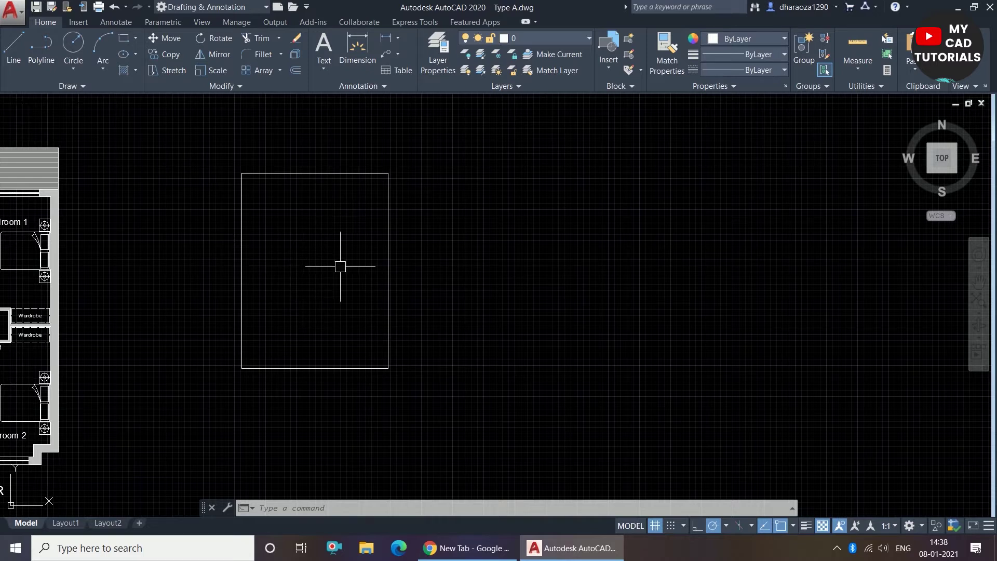
scroll(550, 254, down, 4)
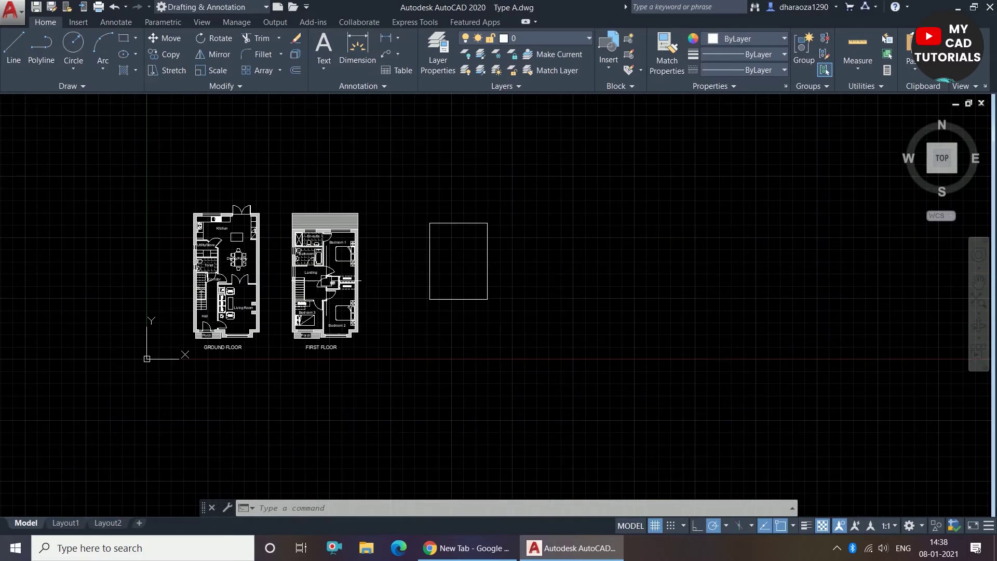
scroll(335, 278, up, 2)
scroll(359, 260, up, 2)
scroll(401, 277, down, 4)
scroll(414, 279, up, 2)
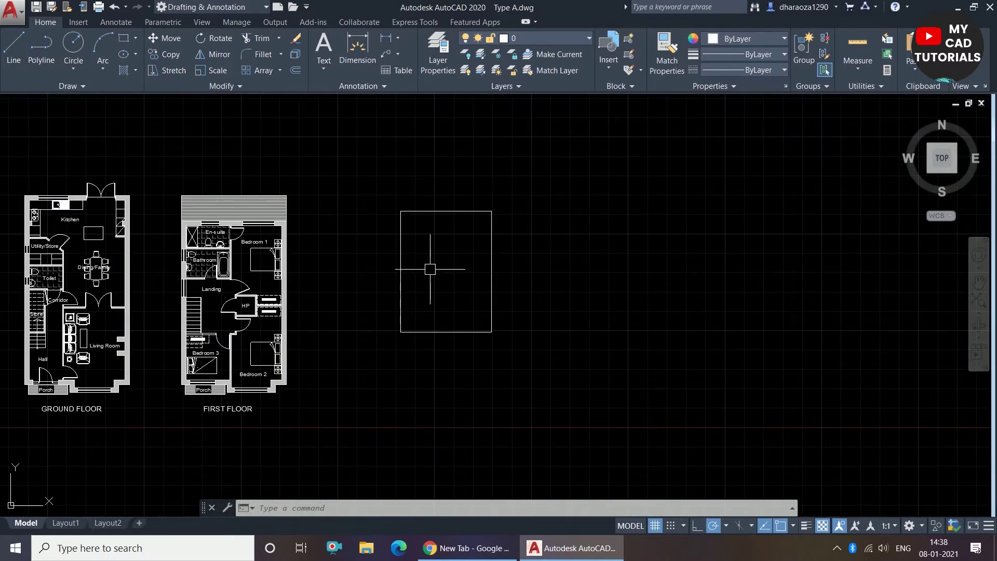
click(335, 143)
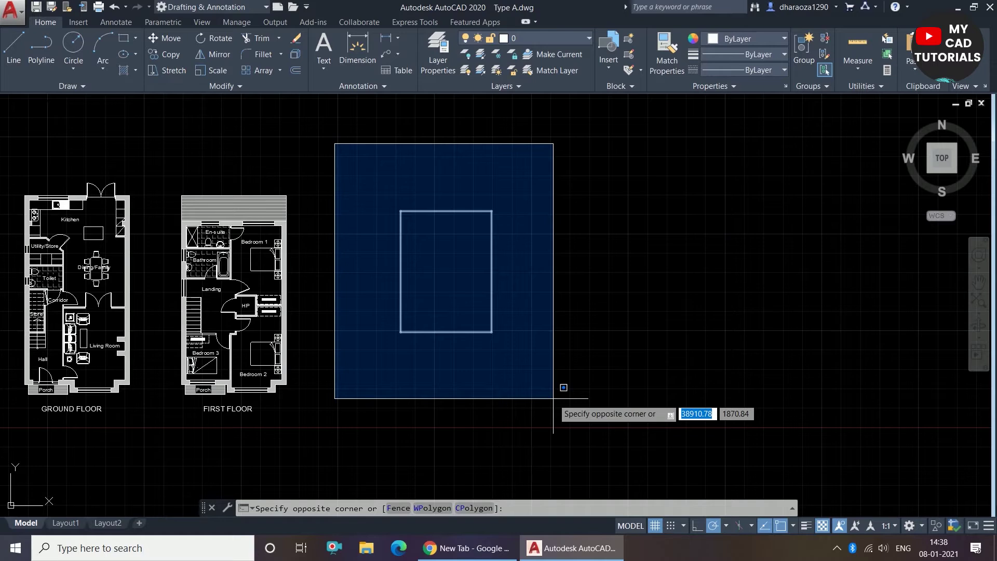
click(553, 399)
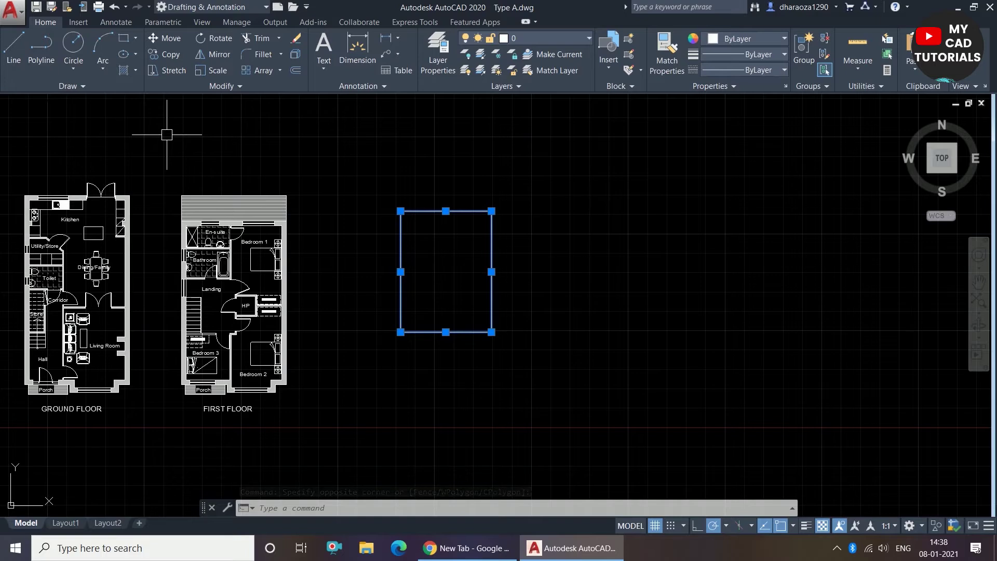
key(Escape)
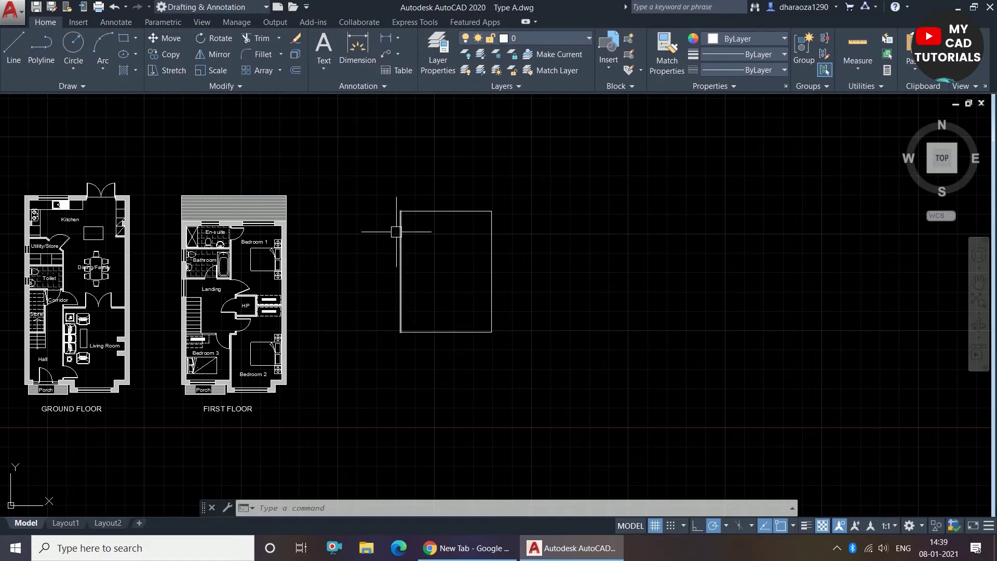
Use a left-to-right window around only the left edge of the rectangle to select that line, and clear the selection.
click(377, 175)
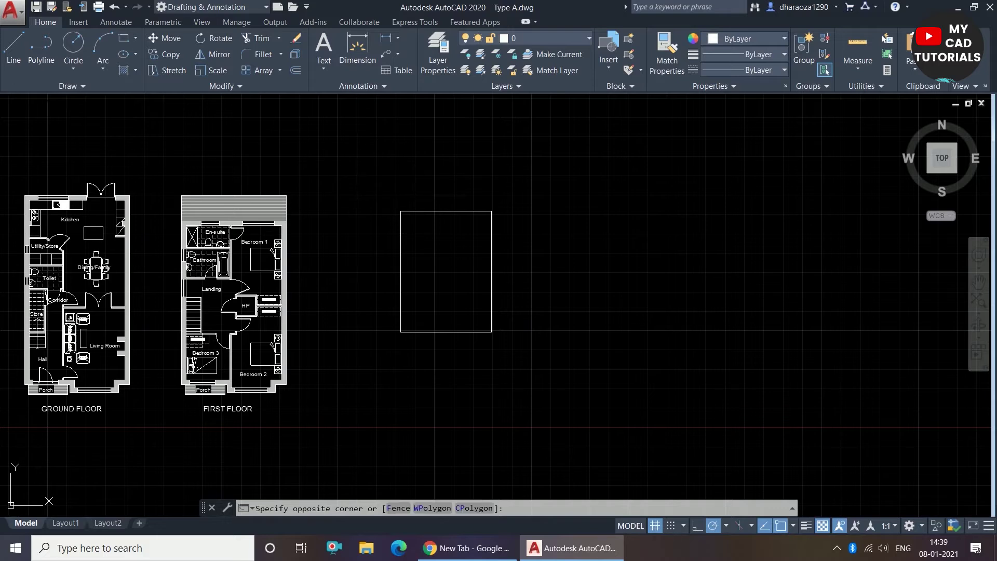
click(456, 367)
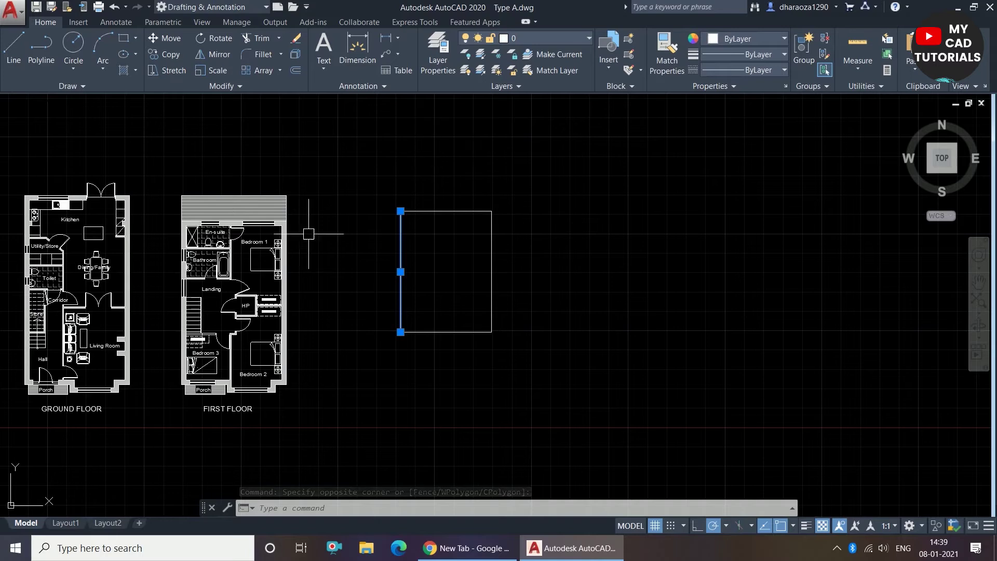
key(Escape)
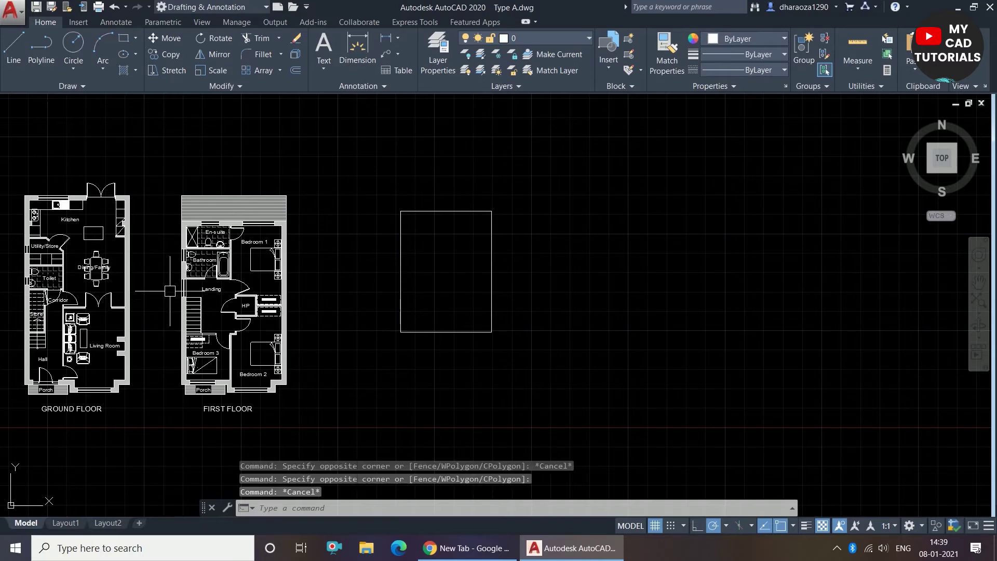
Examine the door between the landing and Bedroom 2, below the HP cupboard, on the first floor plan.
scroll(171, 291, up, 2)
scroll(323, 288, down, 5)
scroll(205, 299, up, 4)
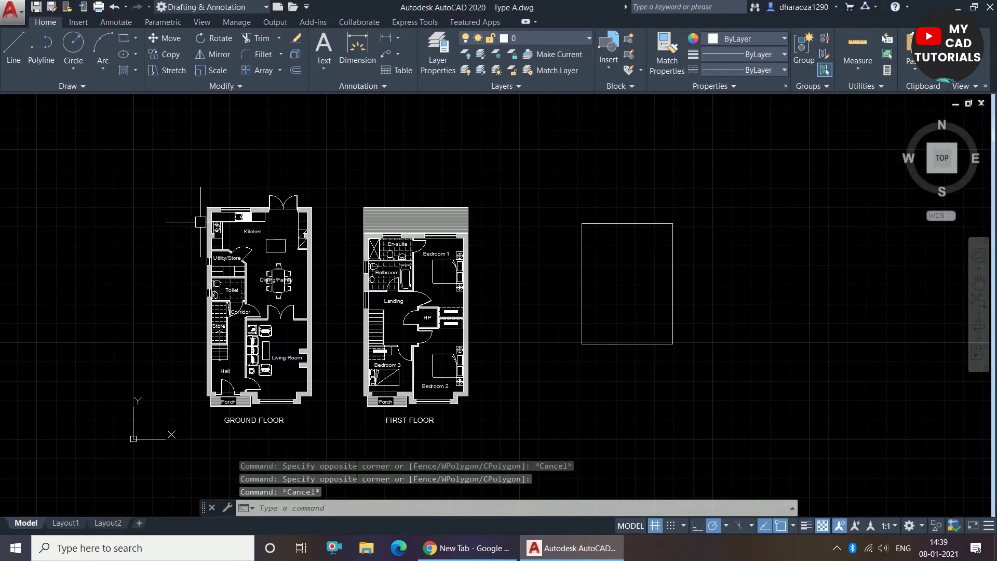
scroll(203, 306, up, 2)
scroll(225, 301, down, 2)
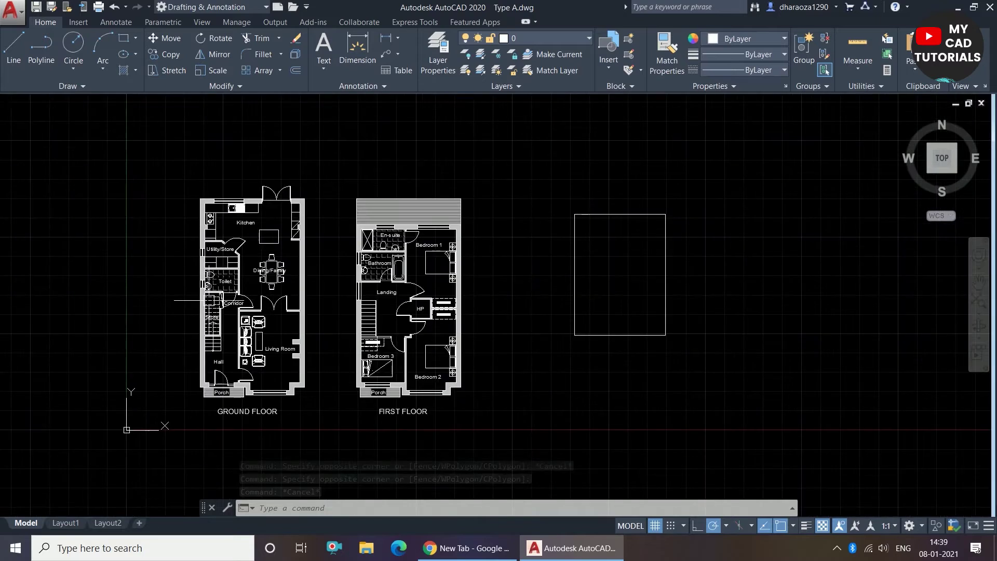
scroll(409, 324, up, 5)
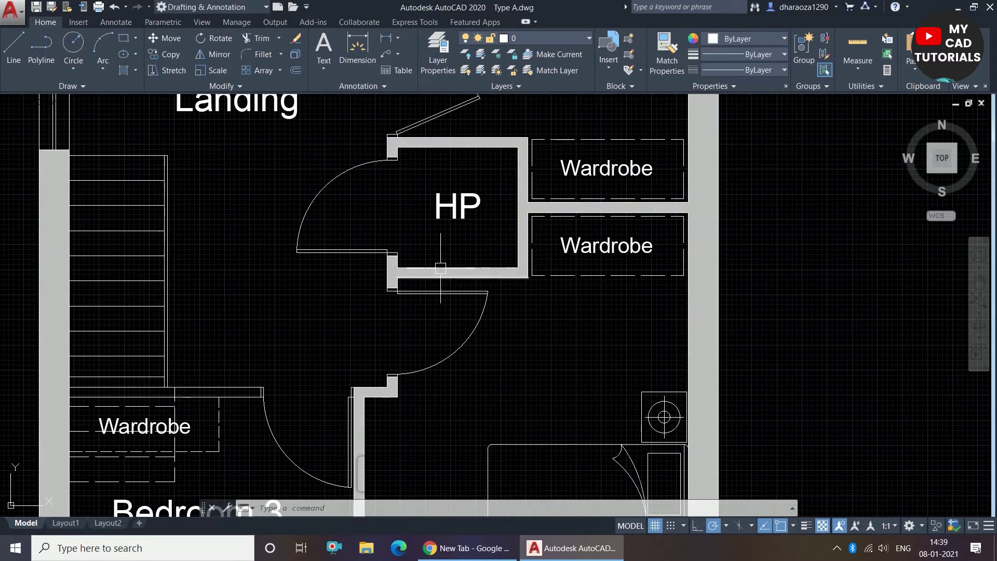
scroll(472, 332, up, 2)
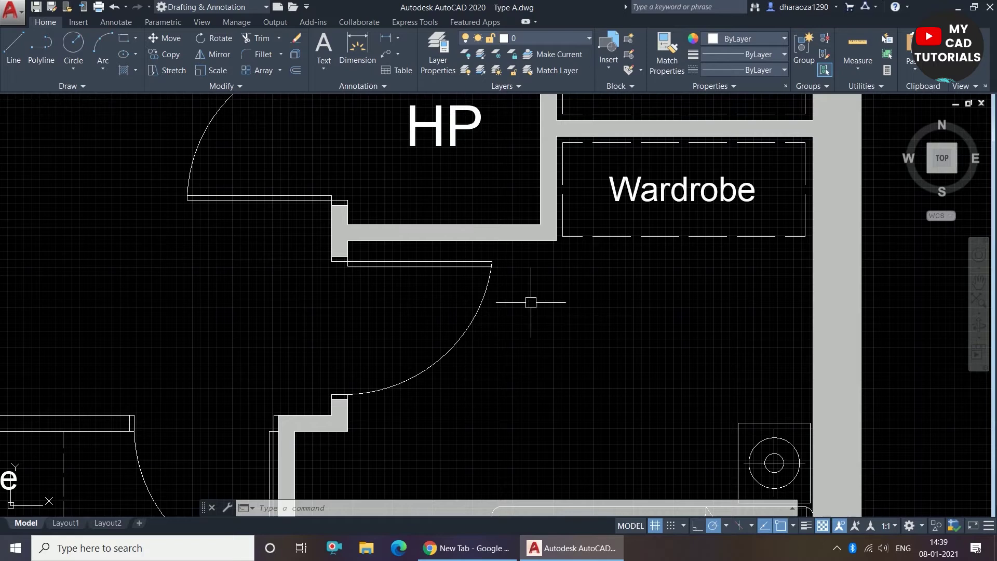
scroll(517, 288, up, 3)
scroll(514, 285, down, 3)
scroll(363, 290, up, 3)
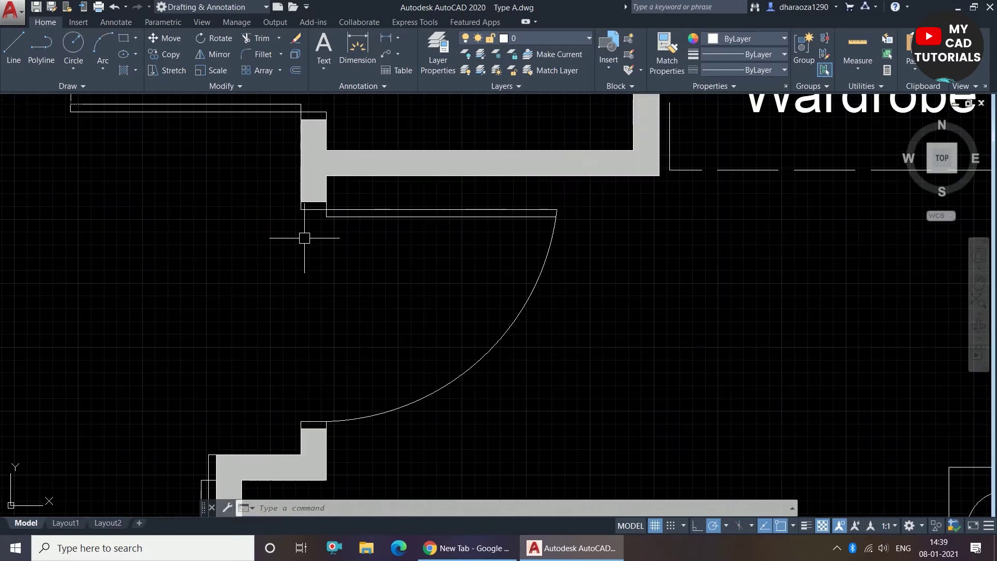
click(41, 64)
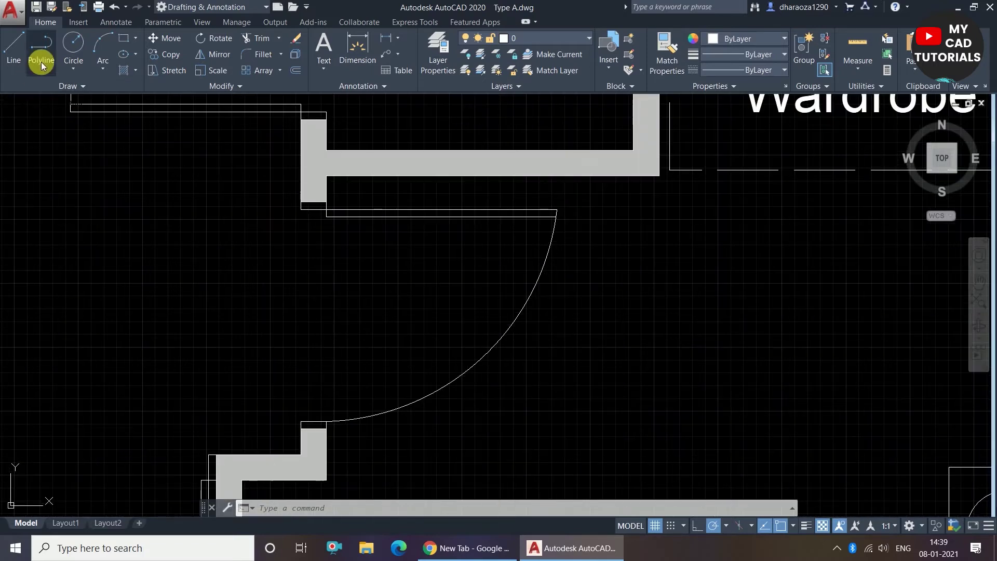
click(274, 195)
key(Escape)
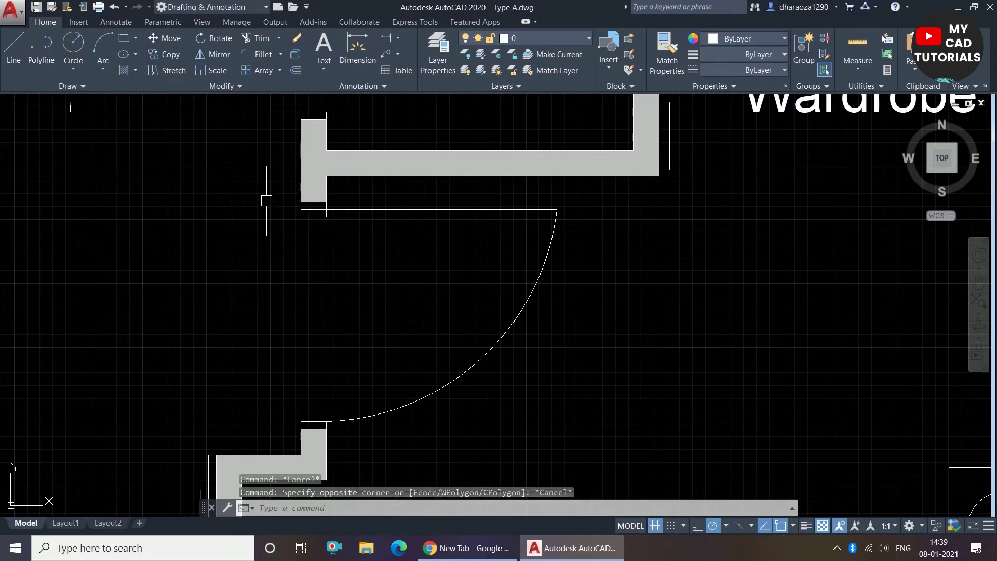
Window-select the entire Bedroom 2 door with both frame ends, inspect the picked objects at each jamb, and clear the selection.
click(267, 198)
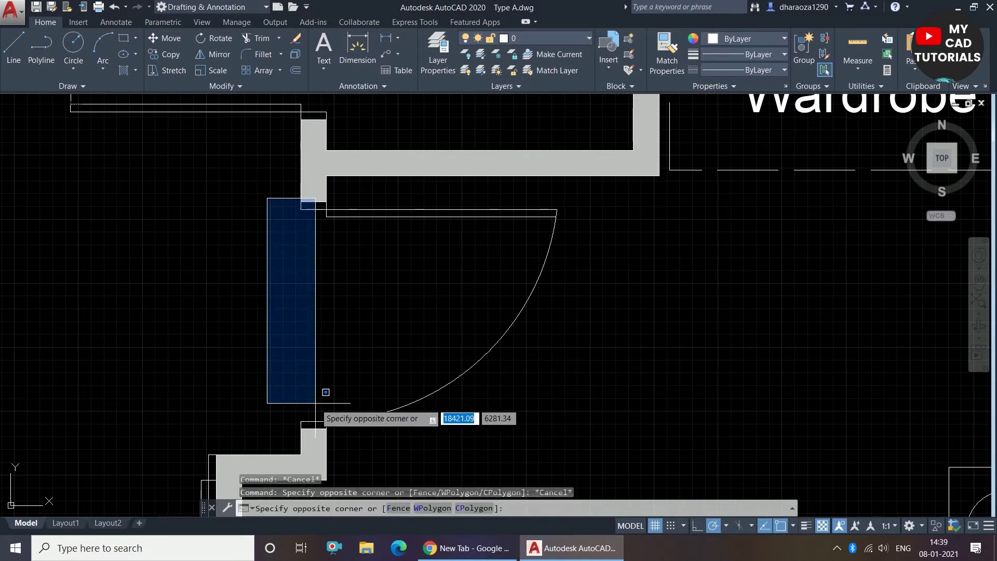
click(571, 433)
scroll(333, 488, up, 3)
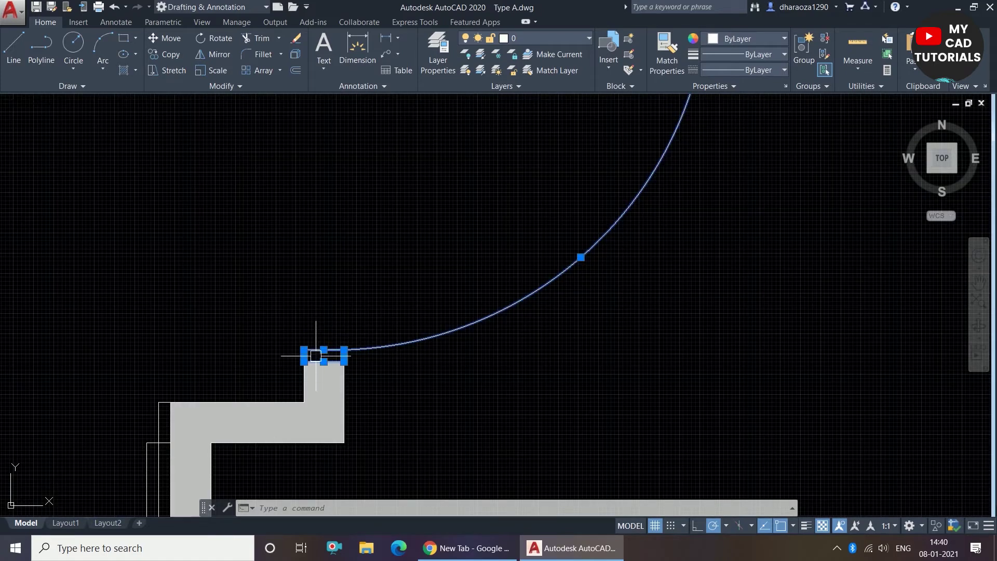
scroll(396, 418, down, 5)
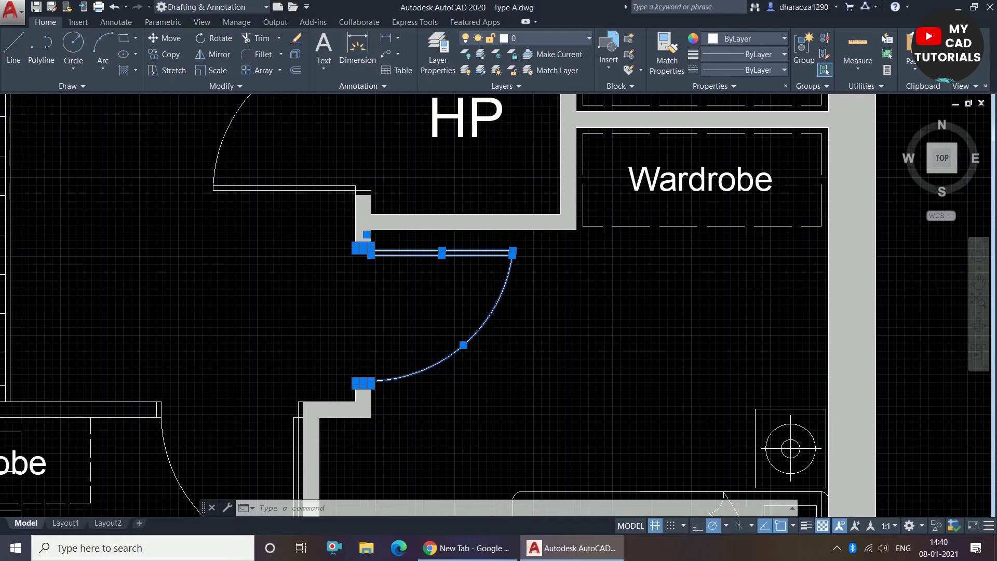
scroll(372, 258, up, 5)
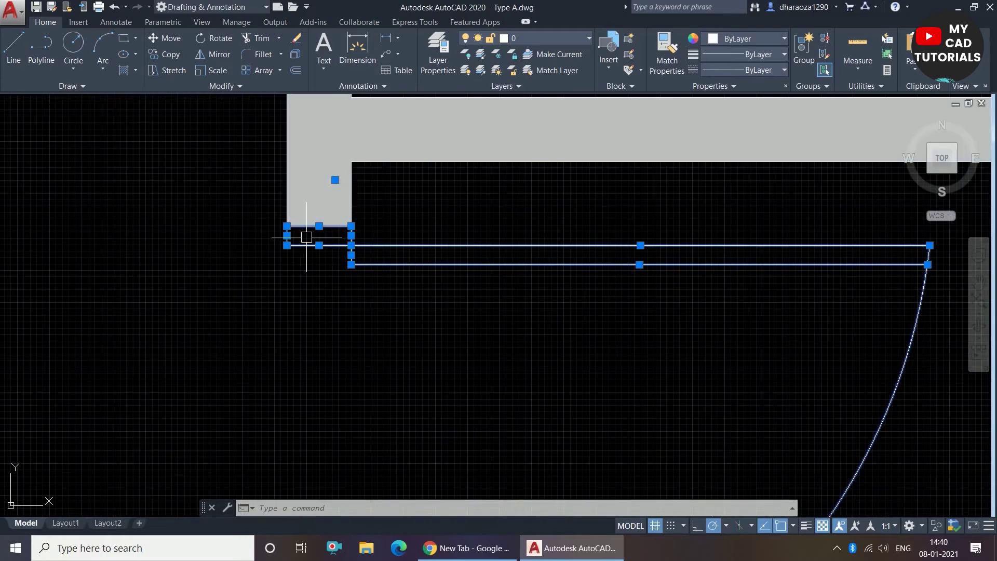
scroll(307, 237, up, 2)
scroll(251, 200, down, 2)
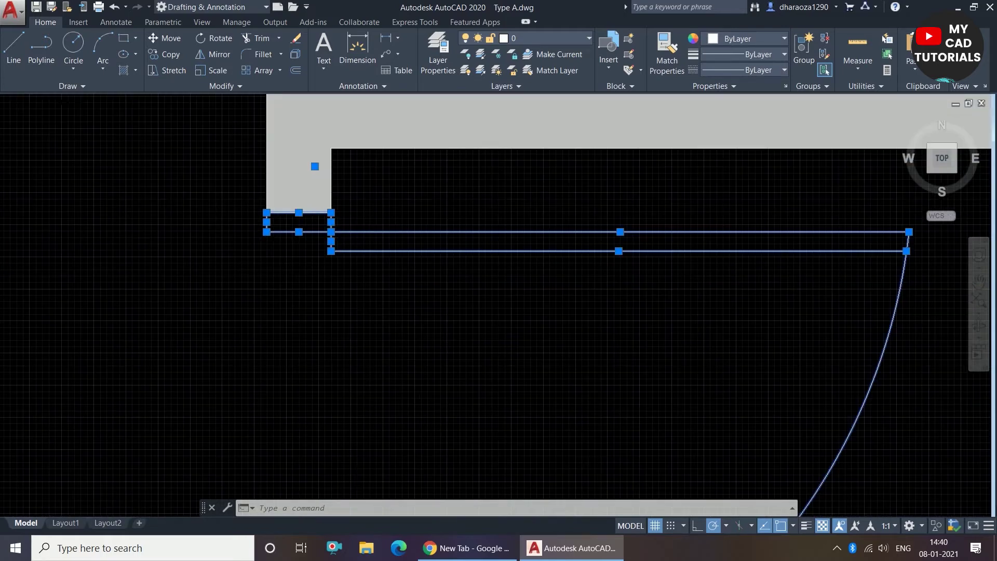
scroll(363, 260, down, 5)
scroll(390, 223, up, 2)
key(Escape)
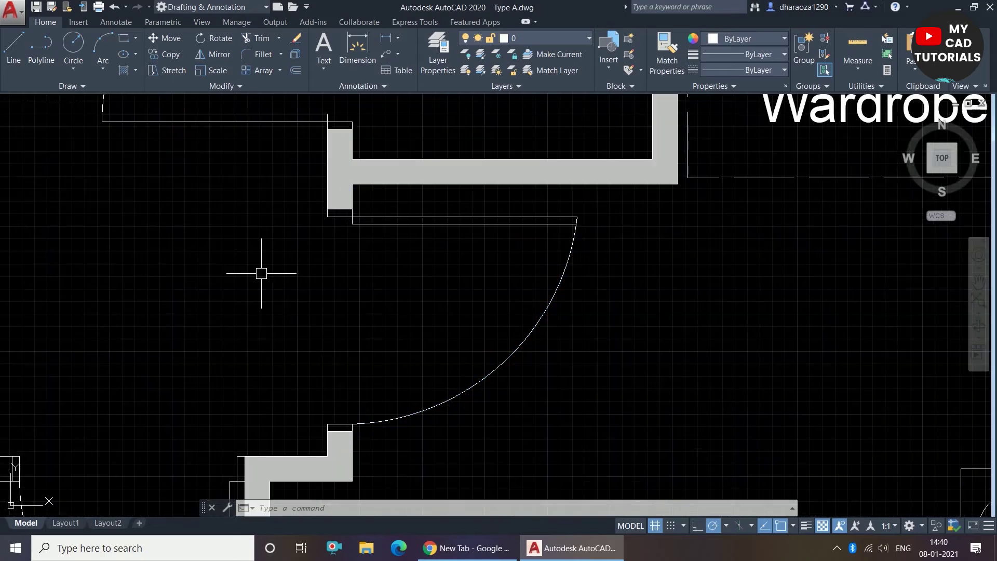
Draw a left-to-right selection window over the Bedroom 2 door that ends at the lower jamb, and clear the selection.
click(299, 202)
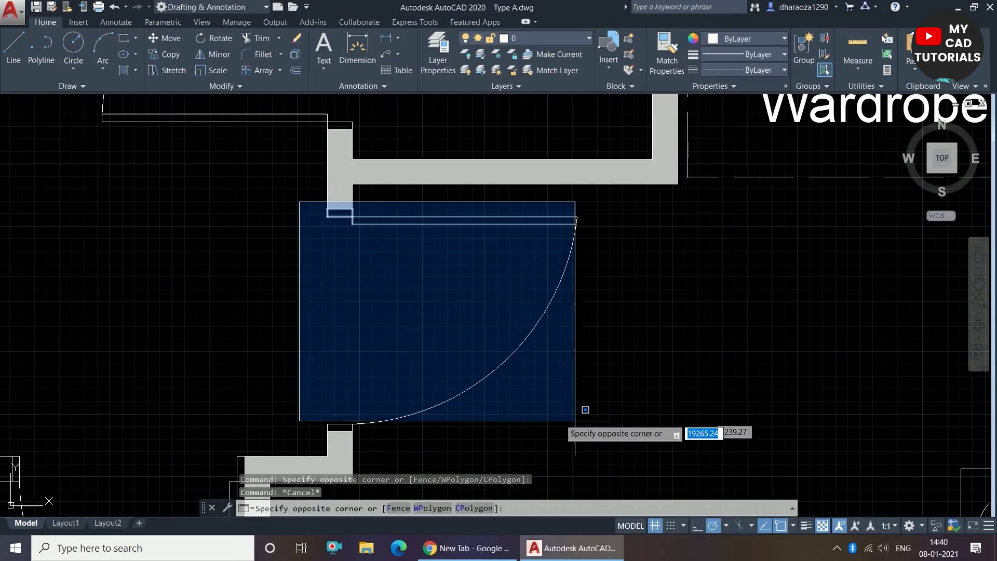
click(640, 424)
key(Escape)
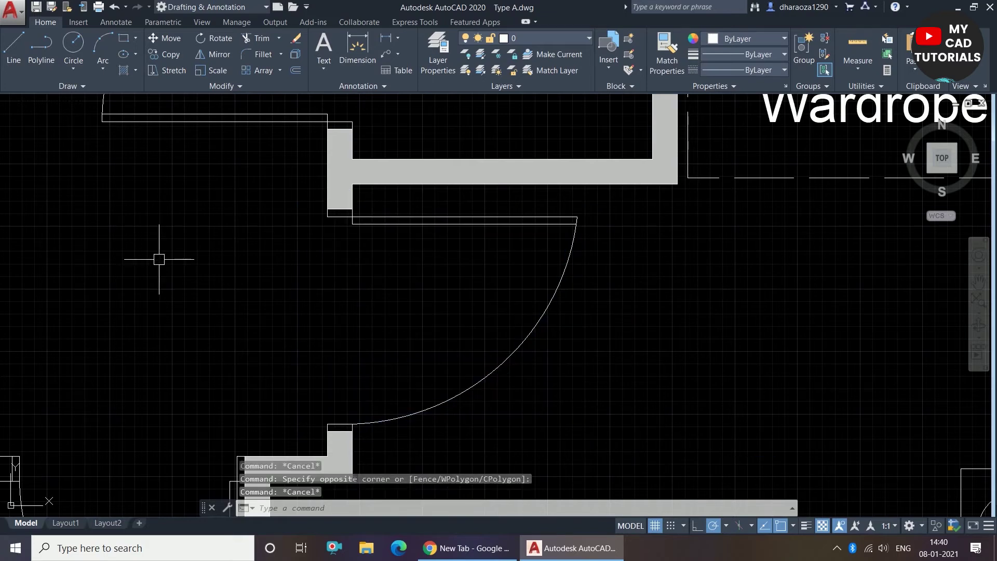
Start a crossing selection from outside the upper-right corner of the empty rectangle beside the floor plans.
scroll(159, 259, down, 10)
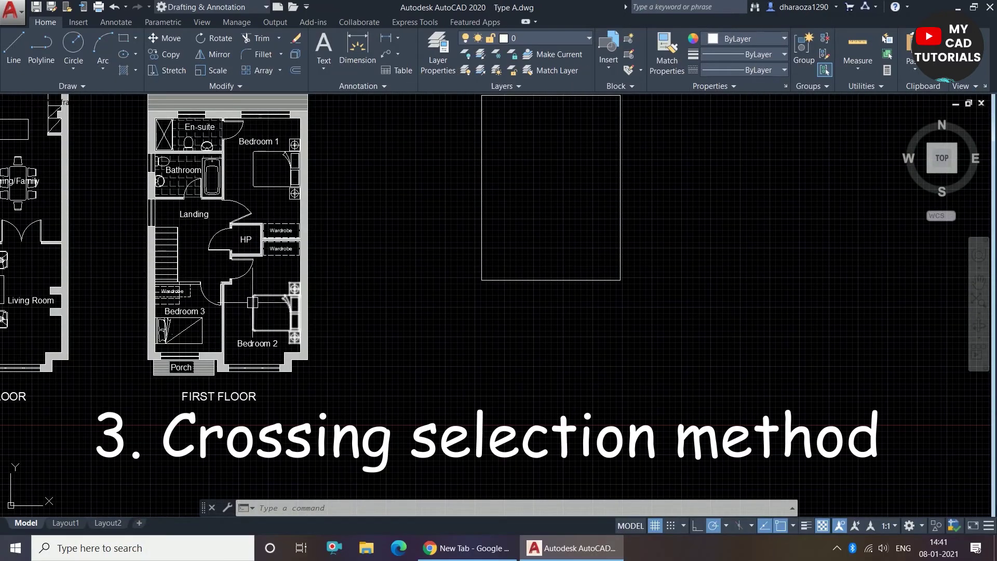
scroll(277, 294, down, 4)
scroll(304, 275, up, 2)
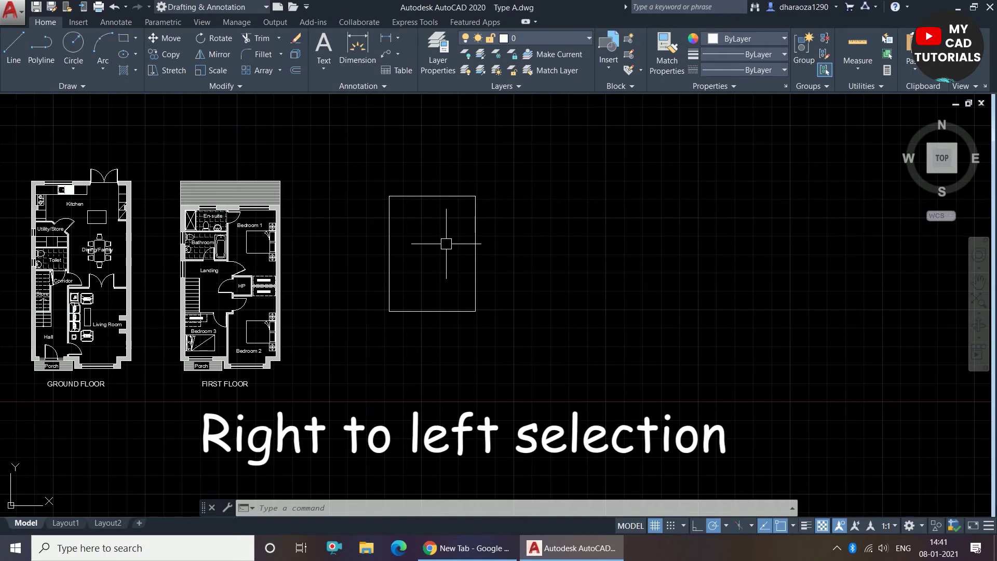
scroll(463, 212, up, 2)
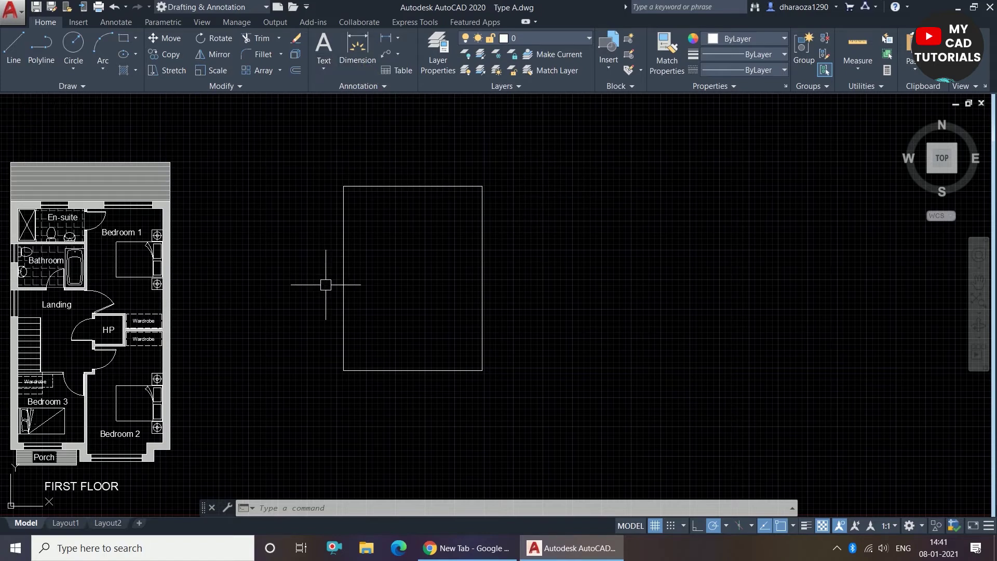
scroll(326, 284, down, 2)
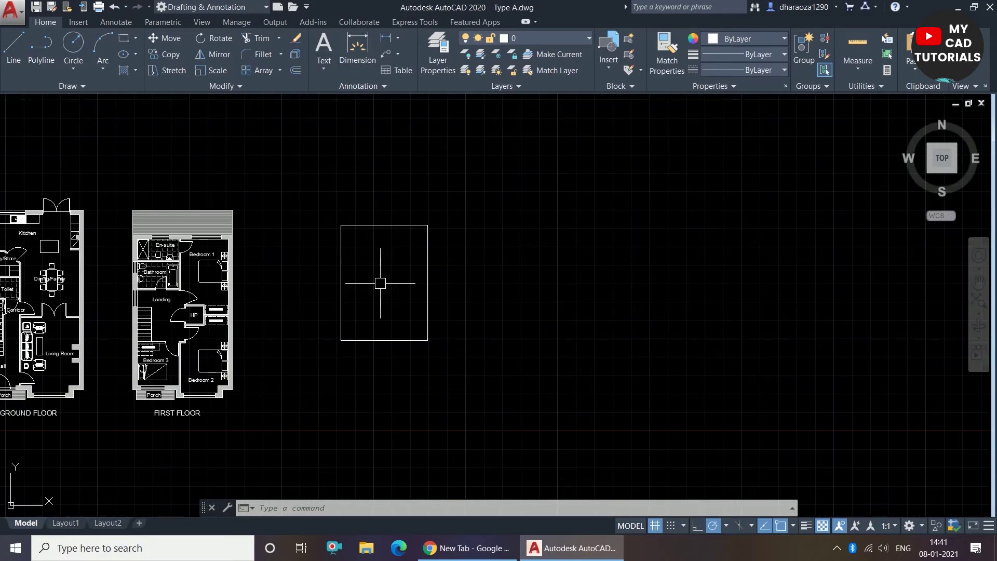
scroll(355, 281, up, 2)
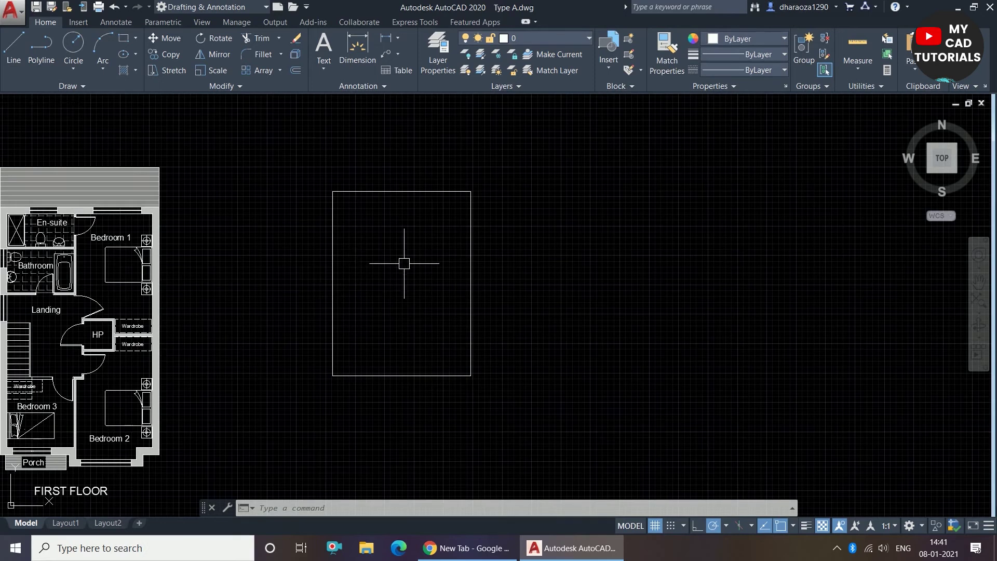
click(529, 135)
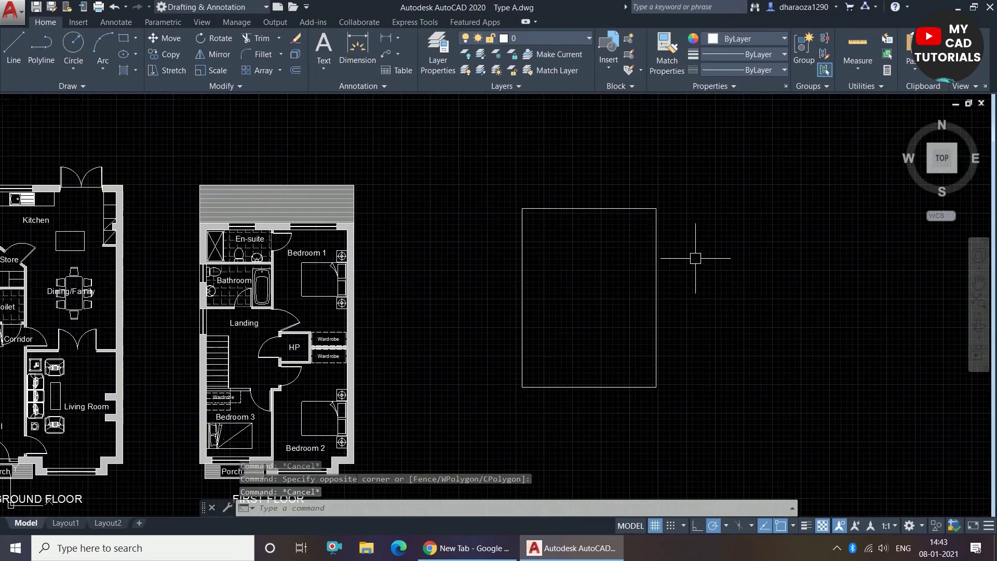
Select the bed, bedside tables and room label in Bedroom 1 with a right-to-left crossing window, and clear the selection.
scroll(546, 260, down, 2)
scroll(410, 261, up, 6)
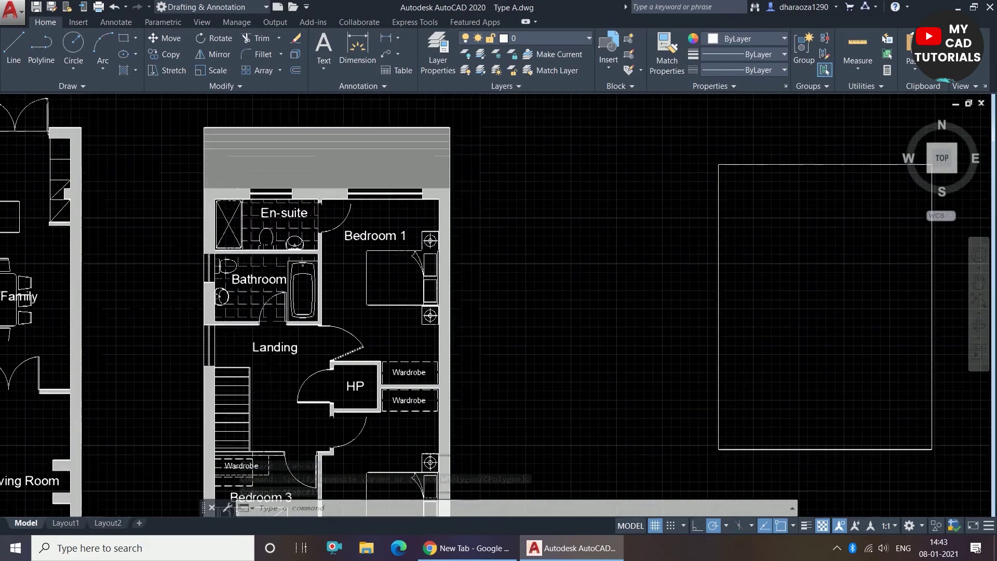
click(432, 206)
click(302, 358)
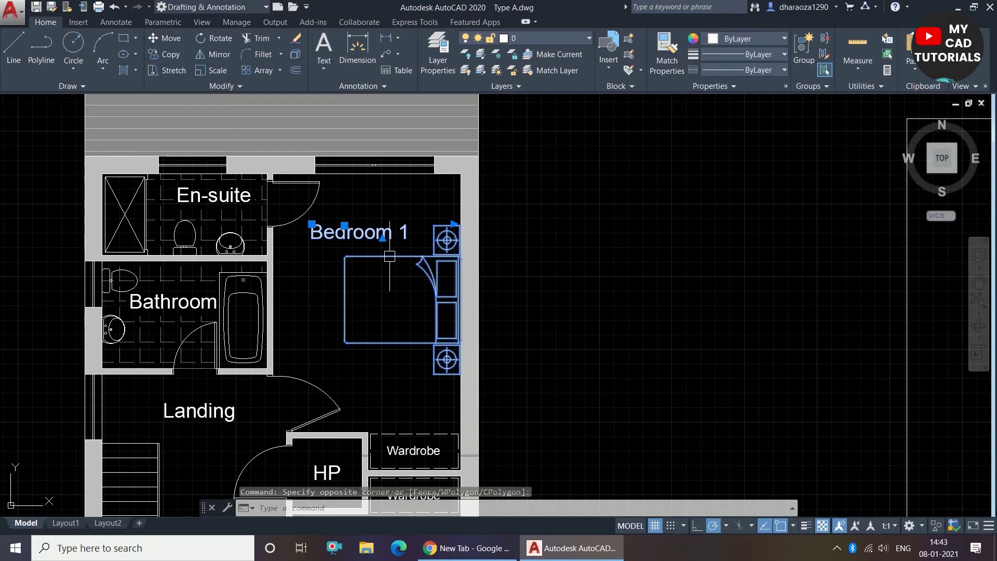
key(Escape)
Draw a right-to-left crossing selection over the en-suite and bathroom of the first floor plan, and clear the selection.
scroll(405, 249, down, 2)
scroll(233, 235, up, 4)
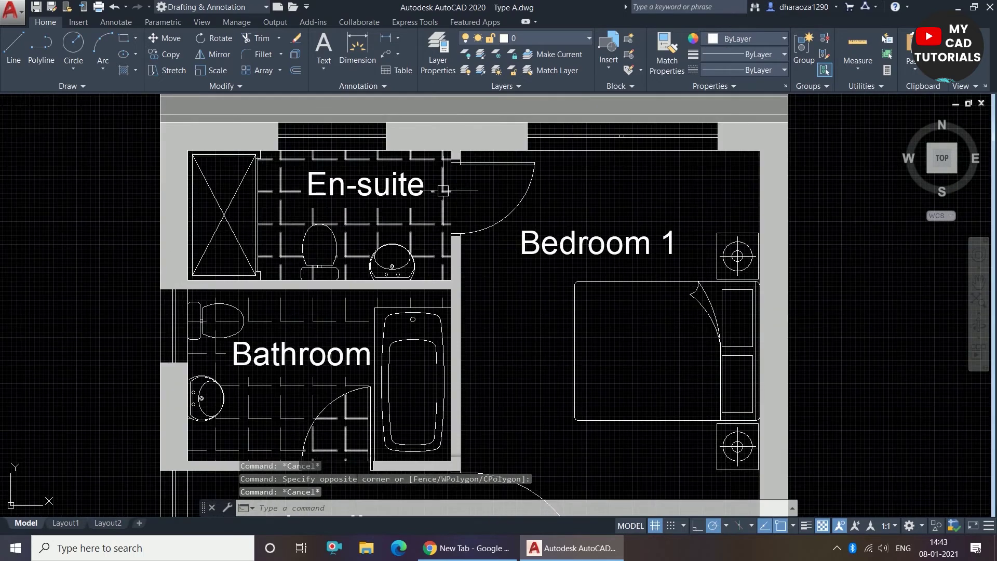
click(474, 181)
click(346, 360)
scroll(399, 257, down, 8)
key(Escape)
scroll(481, 216, down, 2)
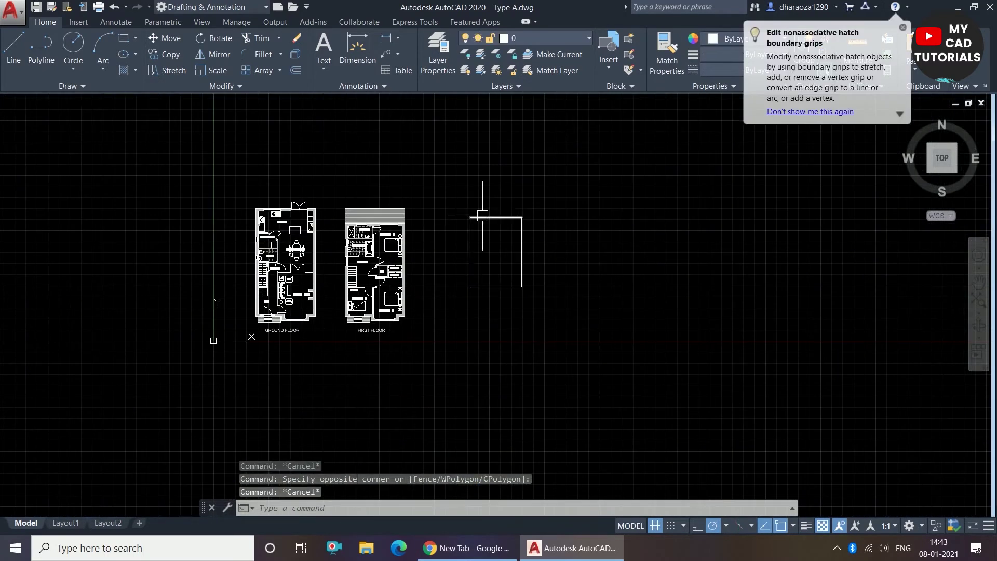
scroll(482, 271, up, 2)
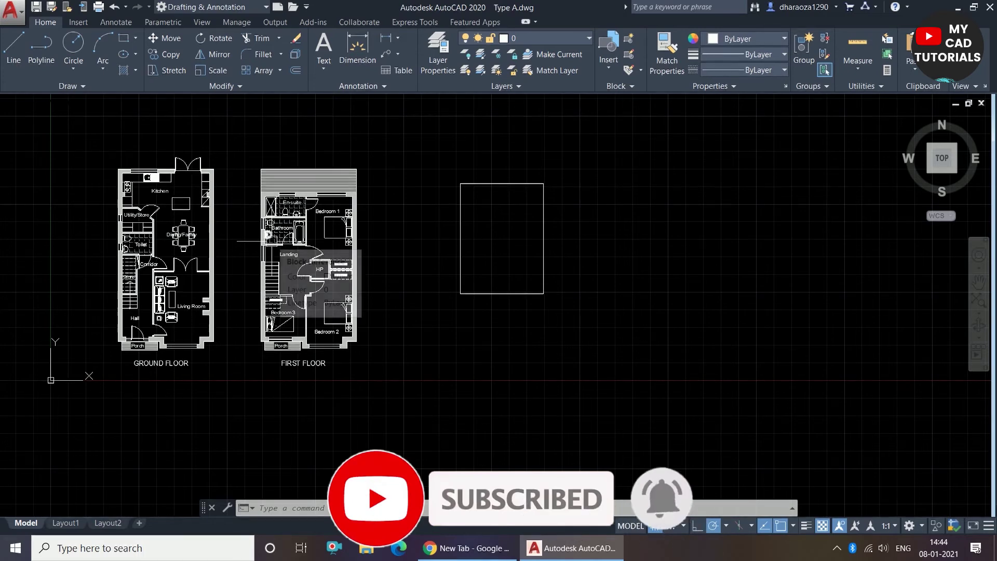
Select the entire first floor plan with a right-to-left crossing window, and clear the selection.
scroll(351, 225, up, 2)
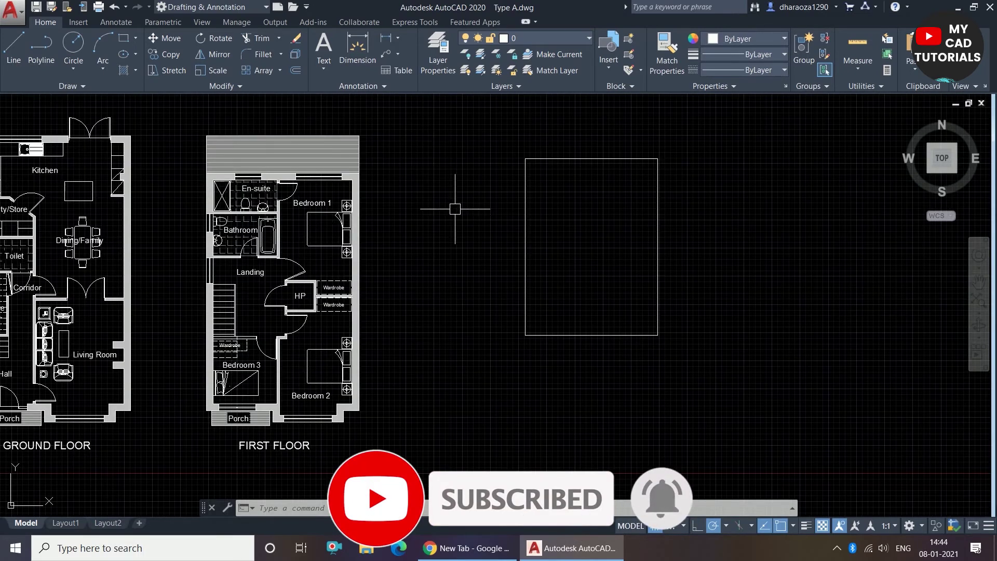
scroll(455, 200, down, 2)
scroll(395, 218, up, 2)
scroll(444, 234, down, 2)
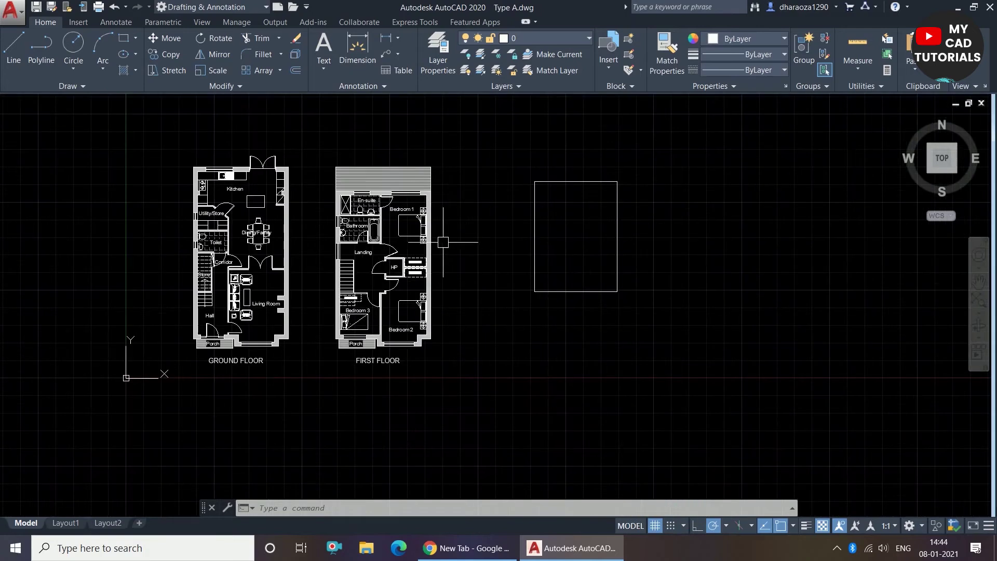
click(458, 141)
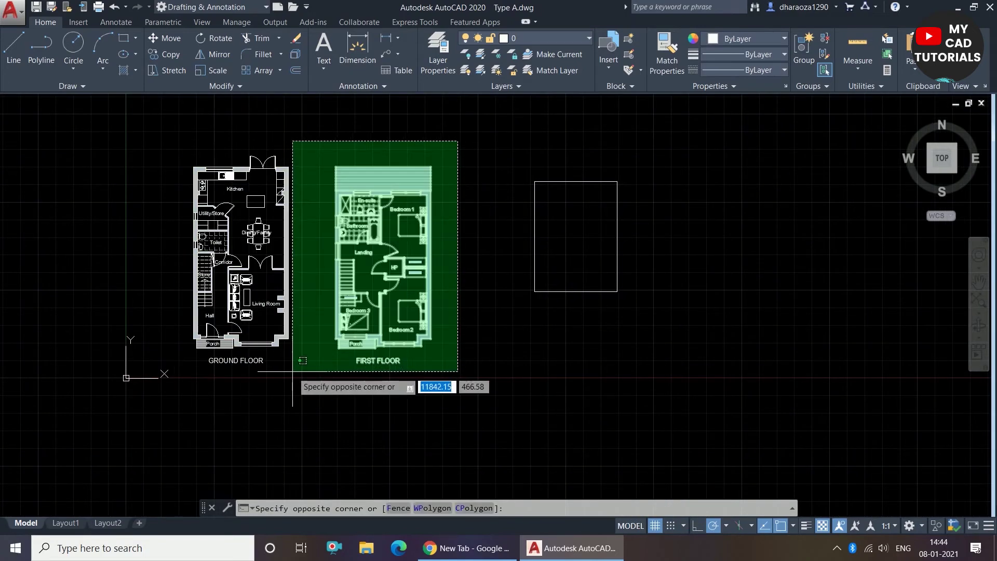
click(319, 352)
scroll(378, 290, up, 4)
scroll(378, 281, down, 2)
scroll(405, 217, up, 2)
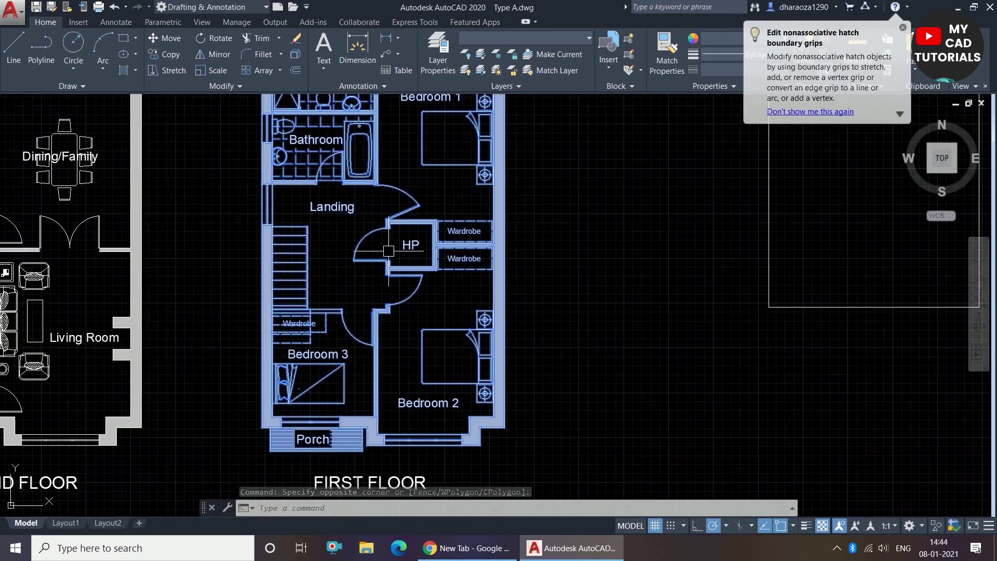
scroll(402, 229, down, 5)
scroll(400, 244, up, 3)
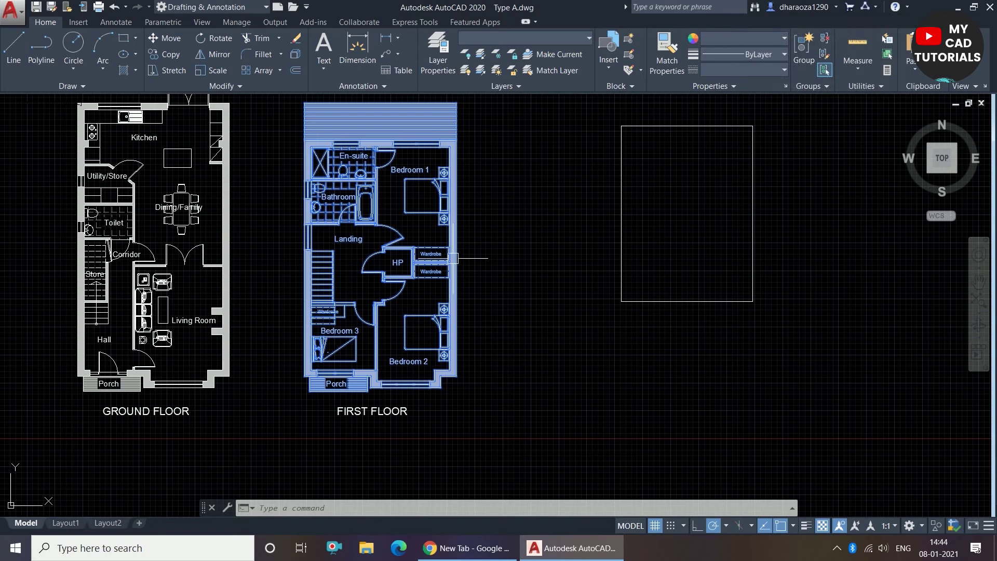
scroll(420, 280, down, 2)
scroll(419, 280, up, 2)
key(Escape)
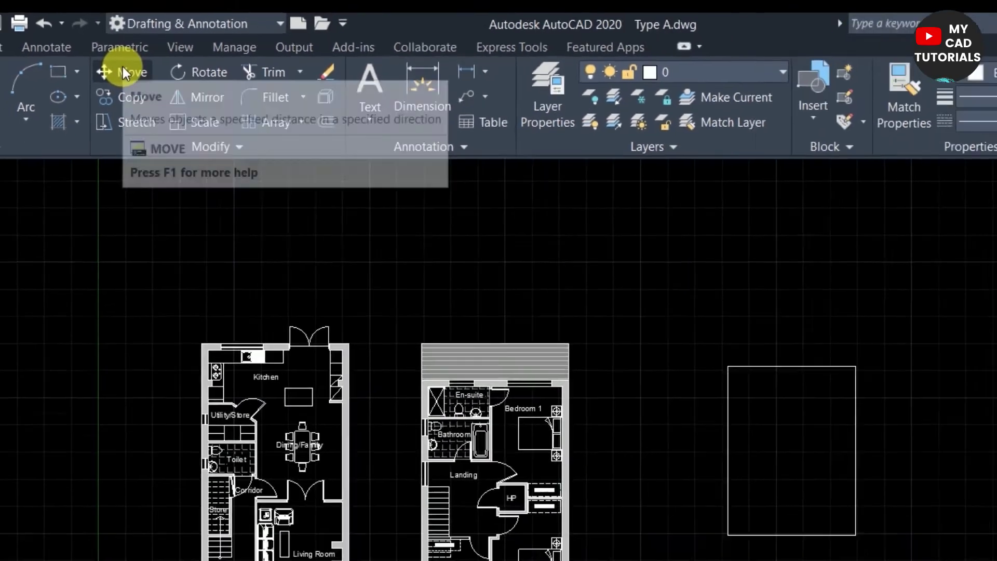
Start the Move command, select every object in the drawing with the "all" option, and cancel the command.
click(122, 66)
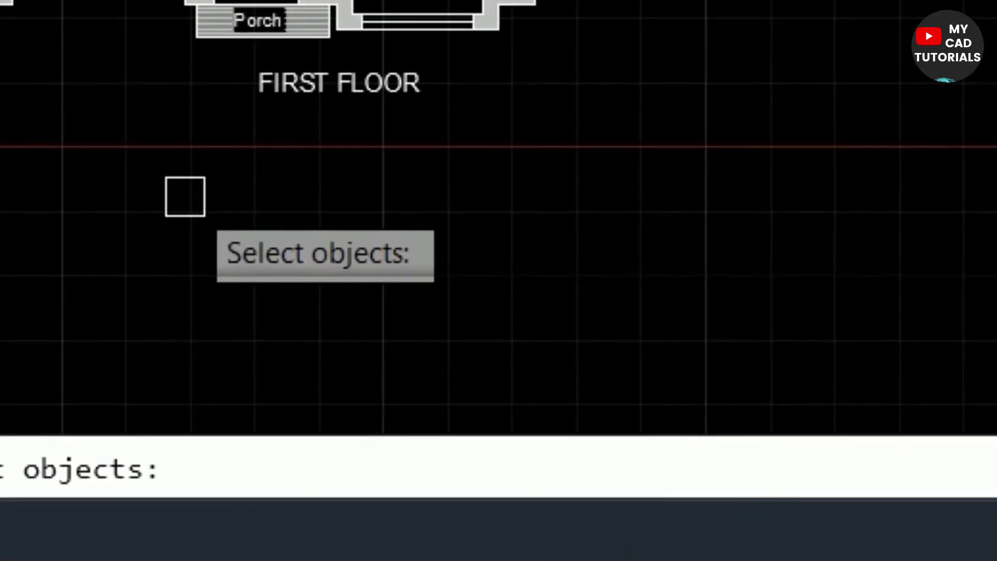
text(all)
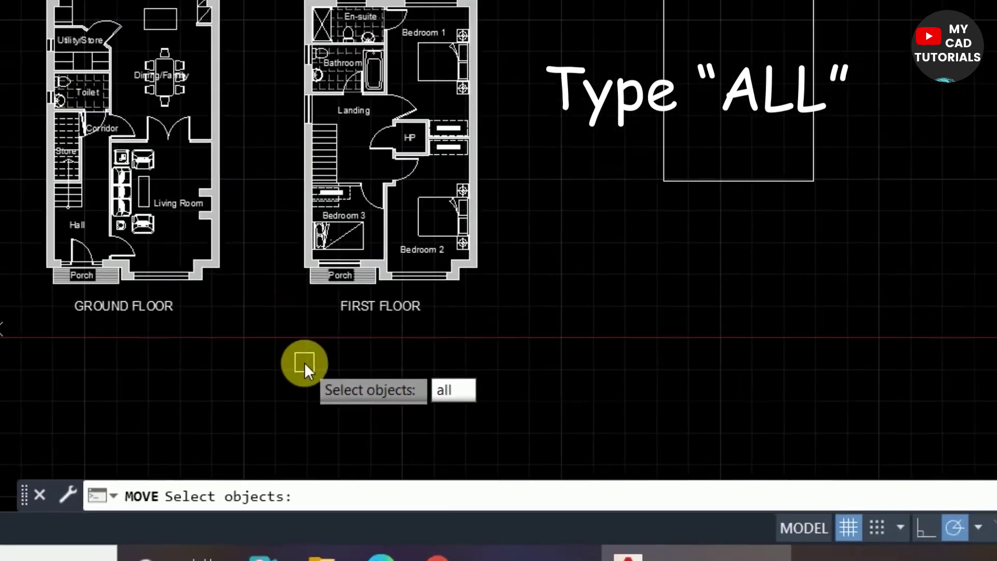
key(Return)
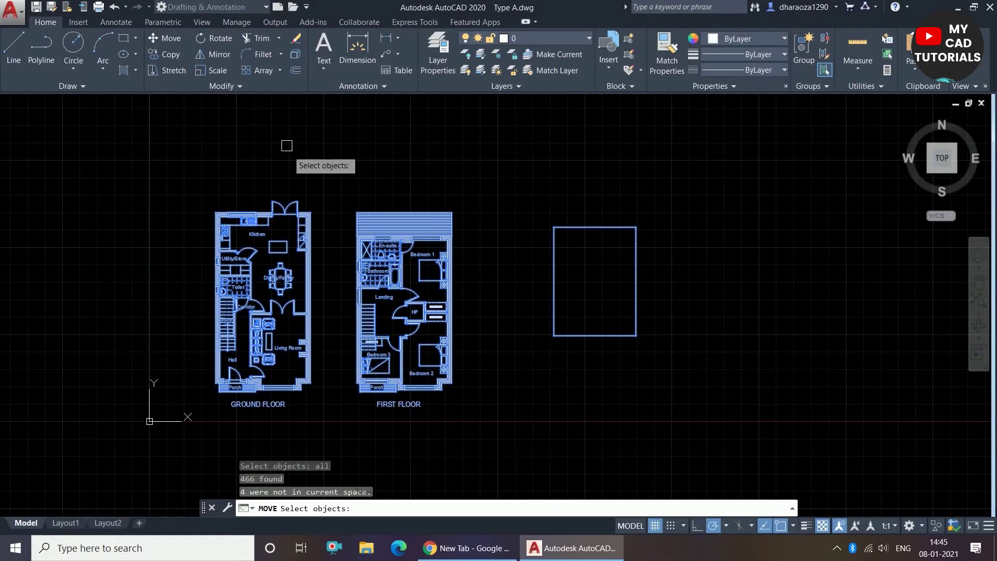
scroll(281, 145, up, 3)
scroll(507, 101, down, 3)
scroll(447, 291, up, 2)
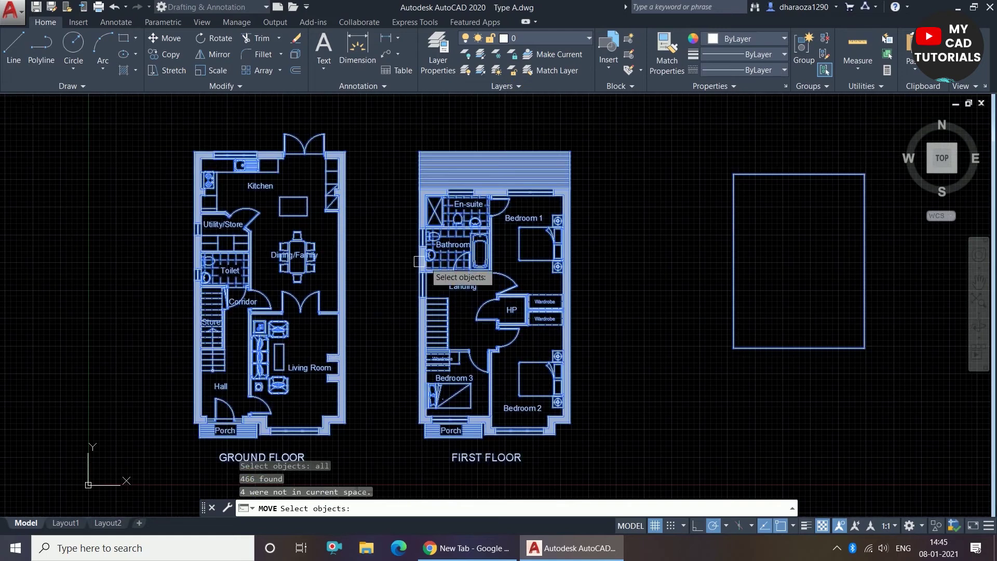
scroll(355, 337, down, 2)
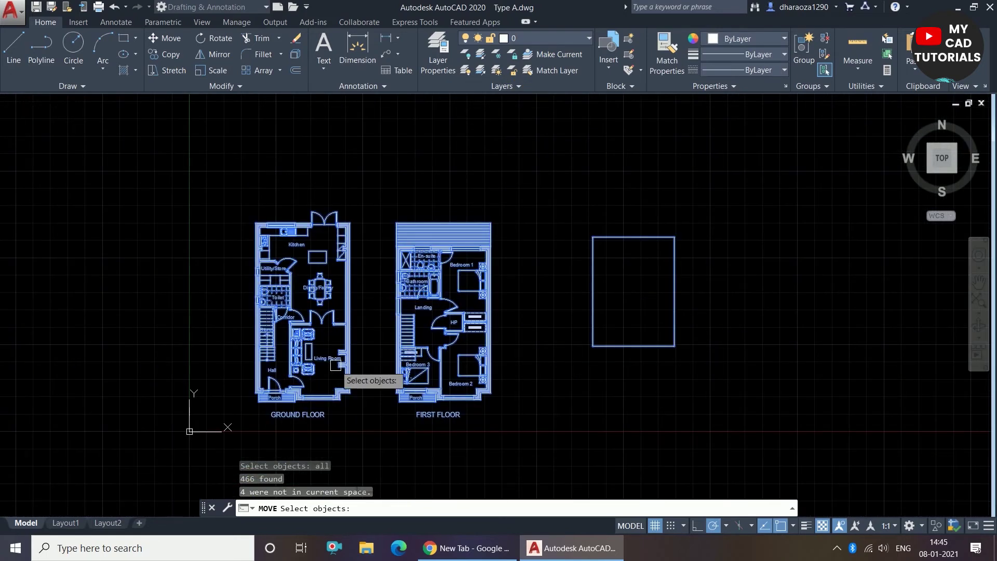
scroll(348, 381, up, 2)
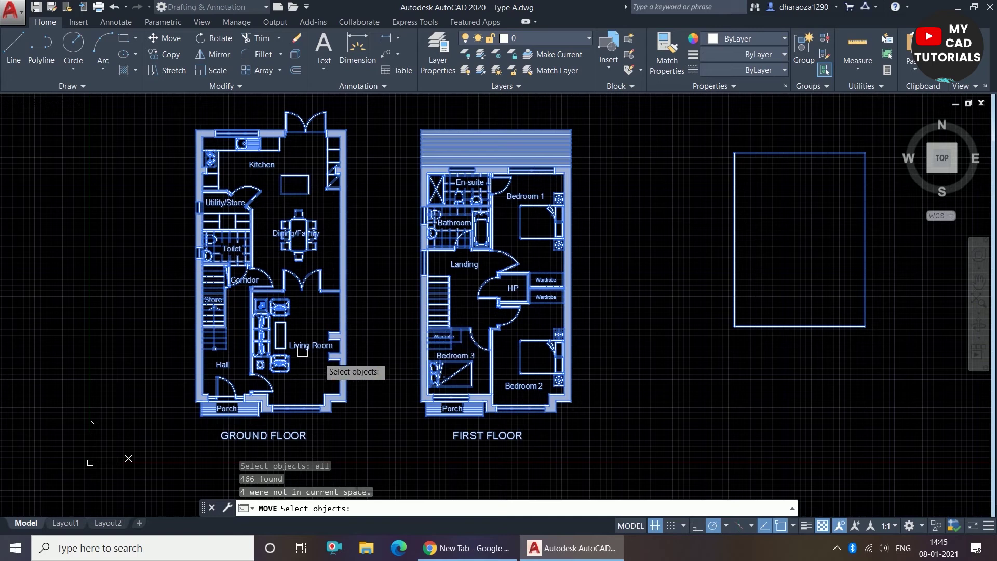
key(Escape)
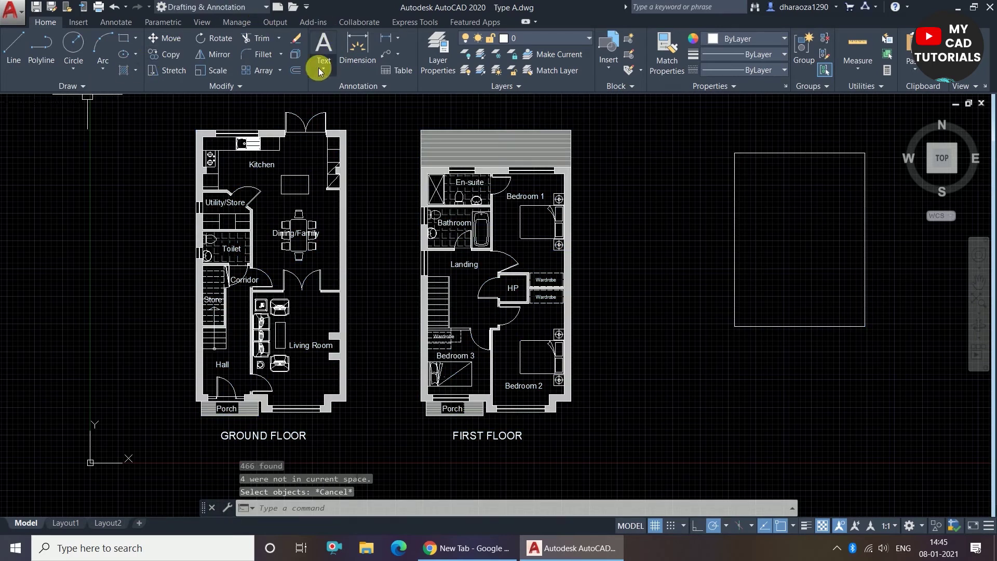
Start the Copy command on all objects with the "all" option, and remove the Bedroom 3 bed from the selection.
click(171, 54)
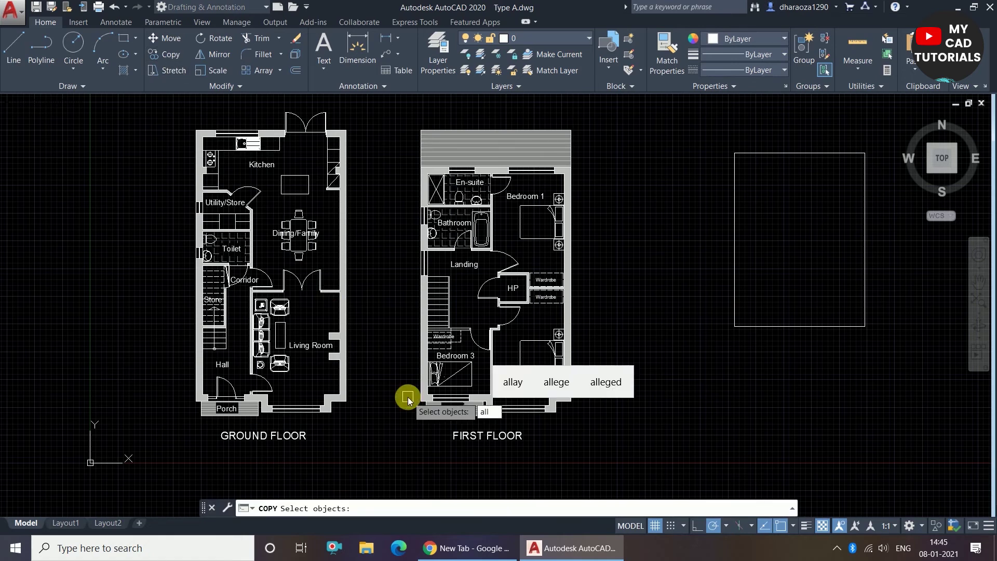
key(Return)
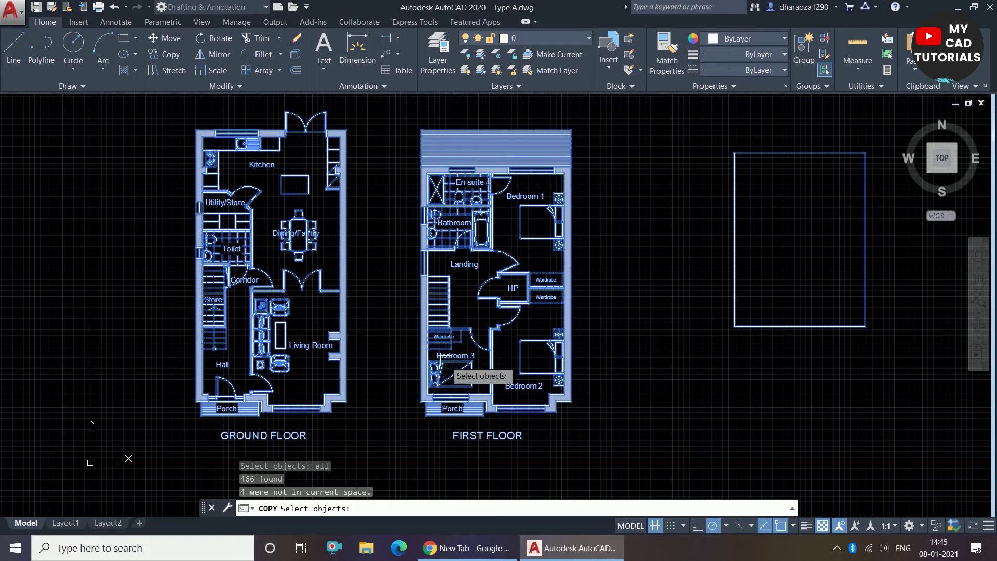
scroll(438, 372, up, 2)
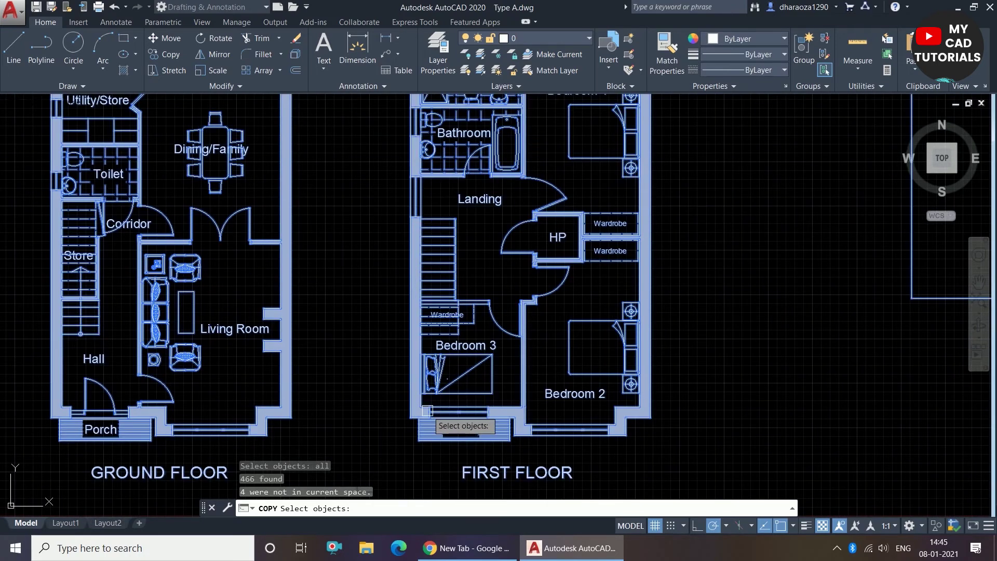
scroll(420, 411, up, 2)
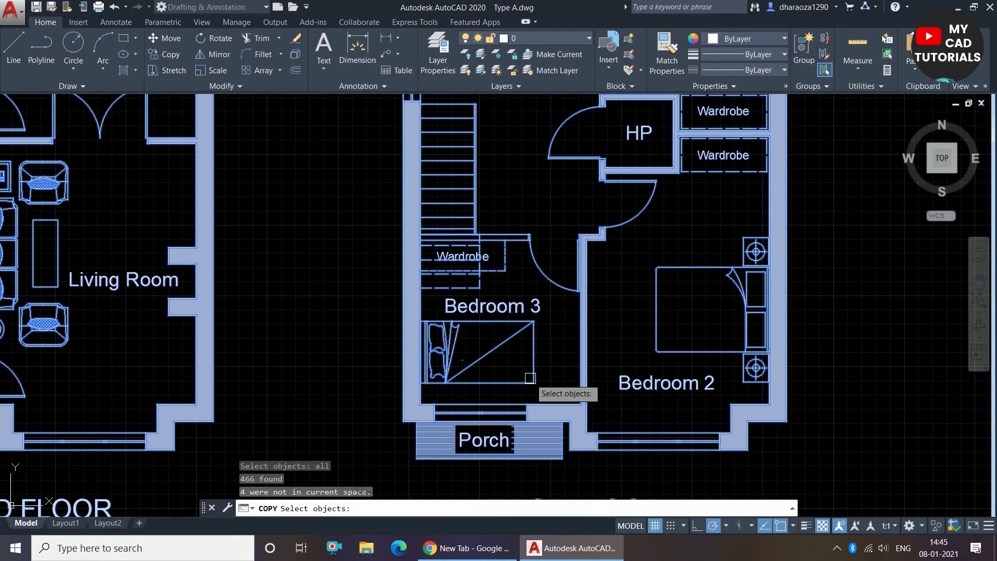
scroll(530, 378, up, 2)
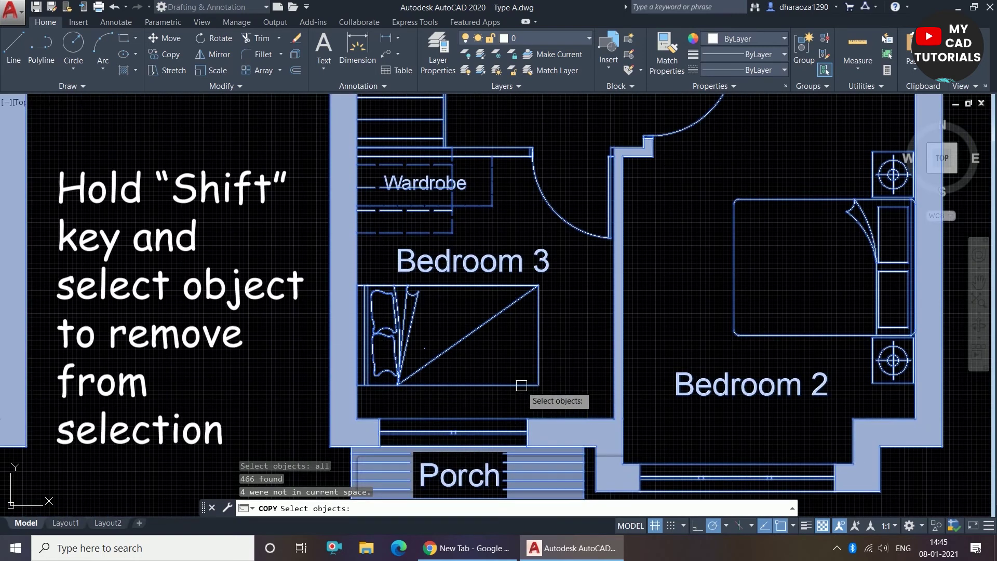
shift+click(522, 386)
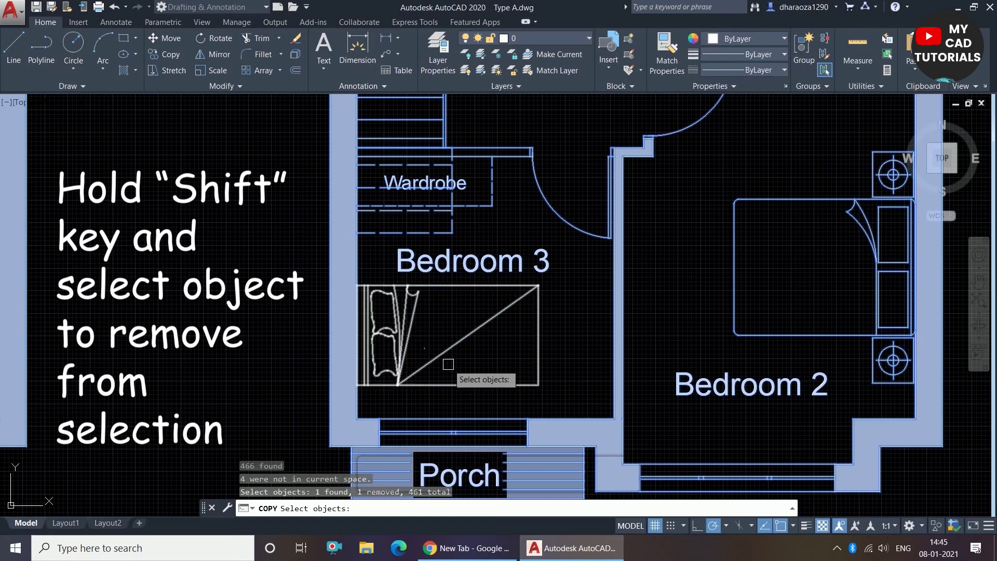
scroll(364, 417, down, 2)
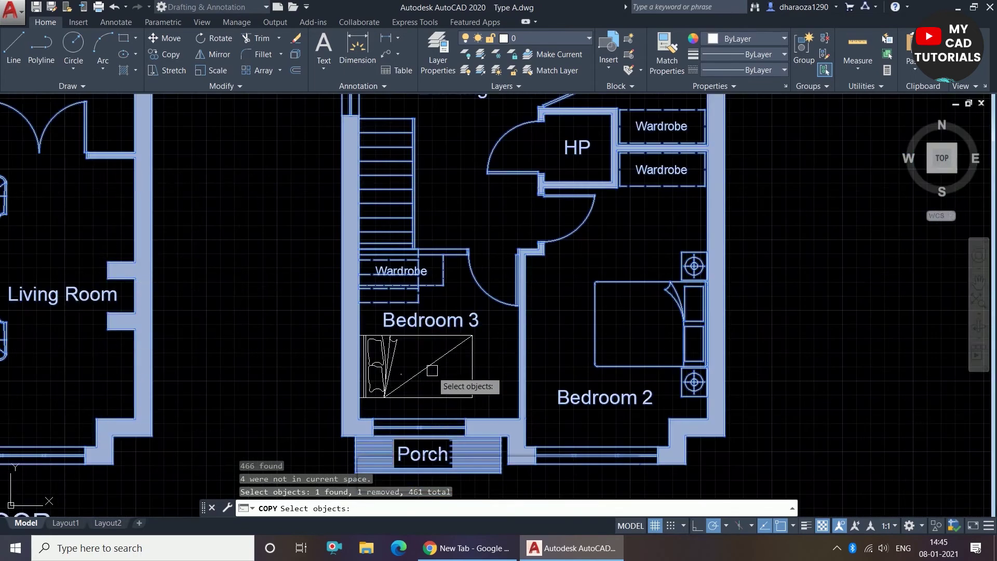
Remove the Bedroom 2 label, the Bedroom 3 label and the Bedroom 3 wardrobe label from the Copy selection.
scroll(674, 409, up, 4)
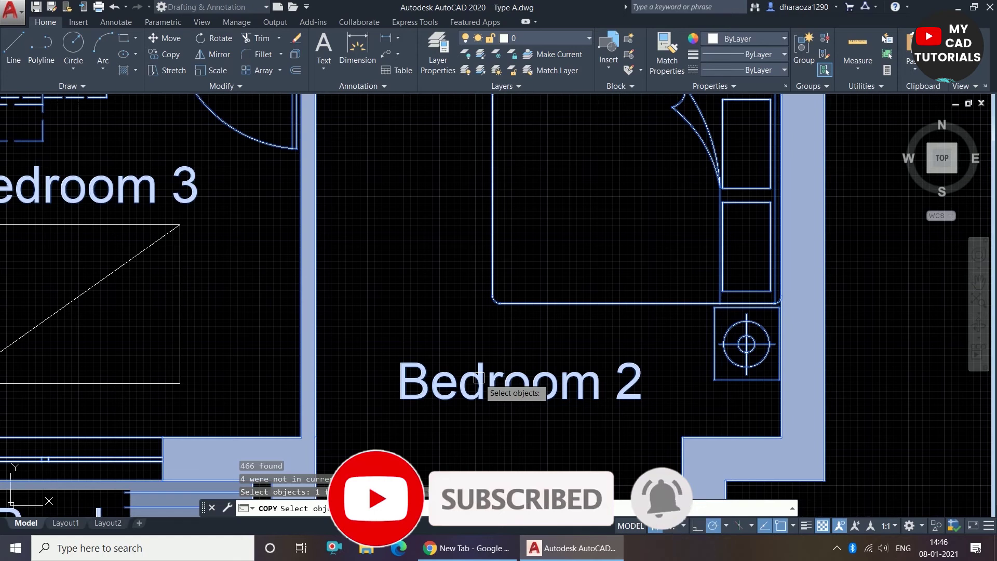
scroll(605, 399, down, 2)
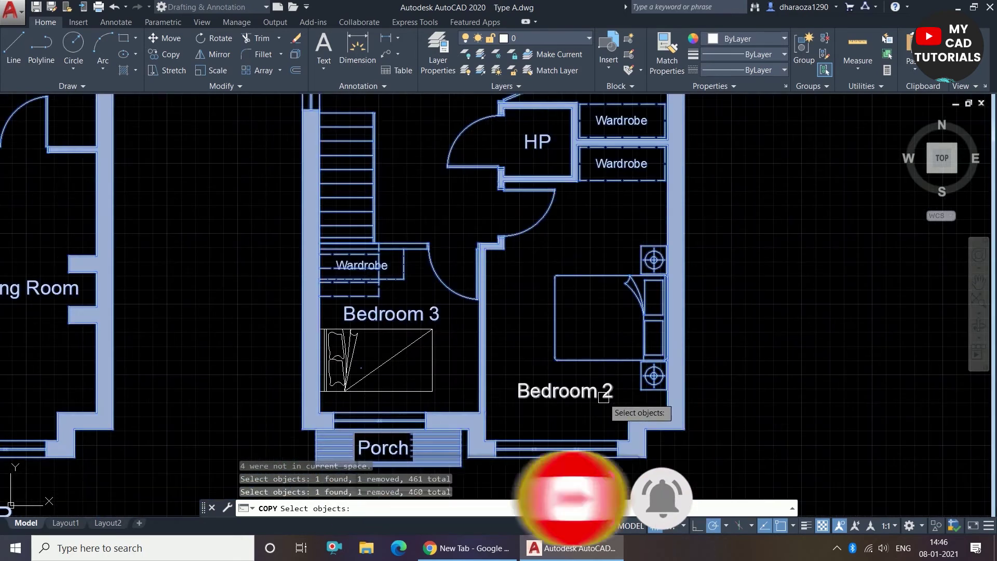
scroll(407, 318, up, 4)
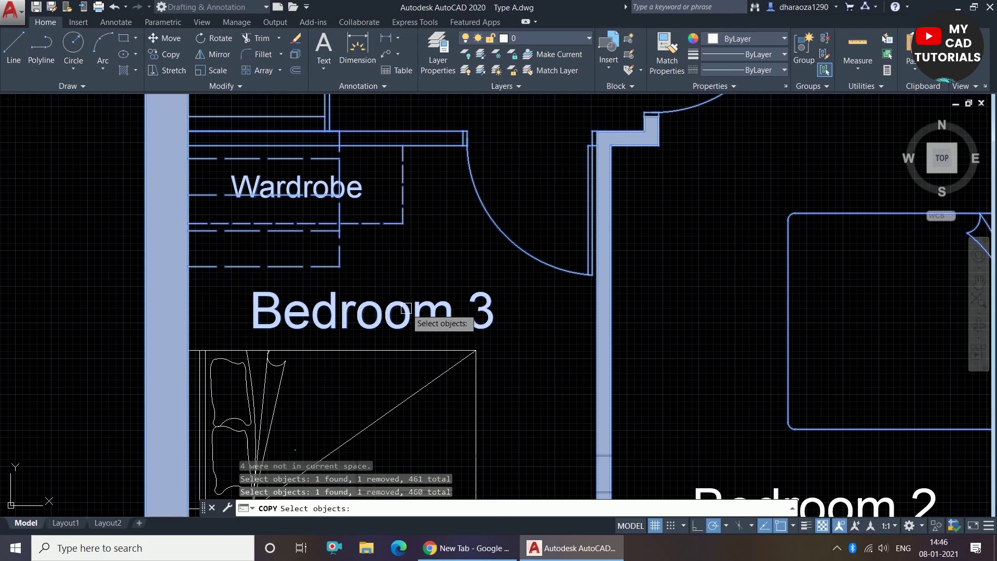
shift+click(406, 308)
scroll(429, 363, down, 2)
scroll(363, 260, up, 2)
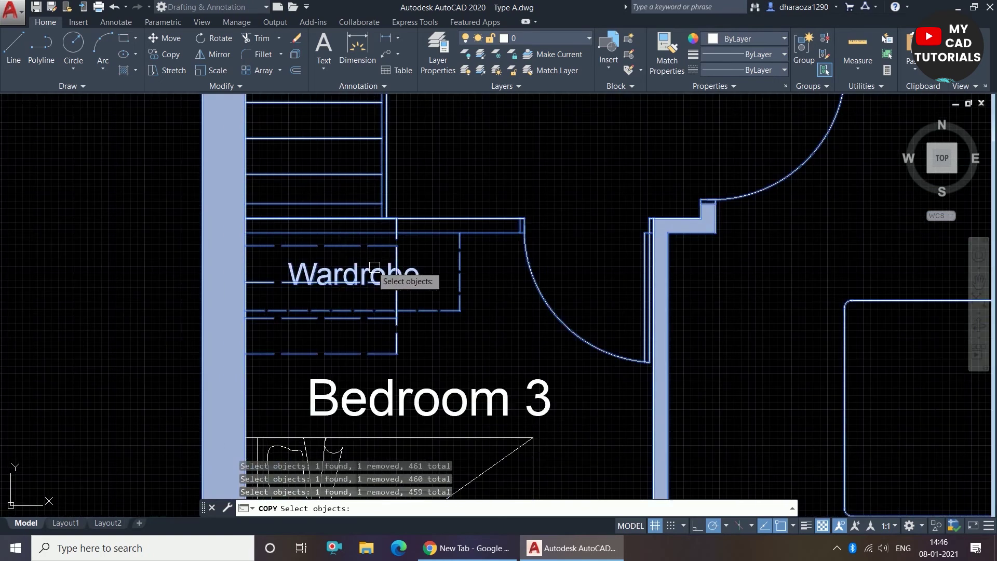
scroll(384, 270, up, 2)
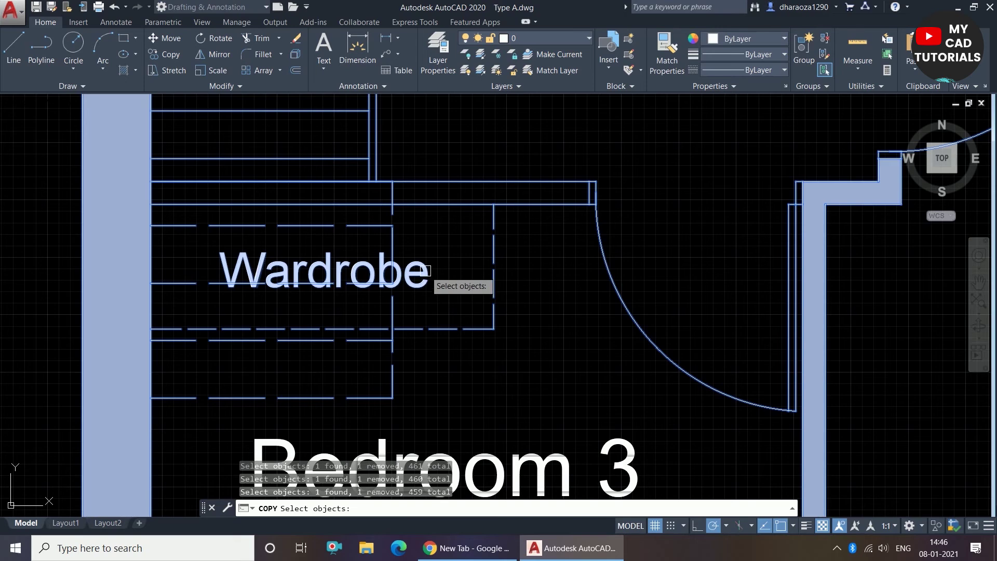
shift+click(426, 270)
scroll(425, 311, down, 5)
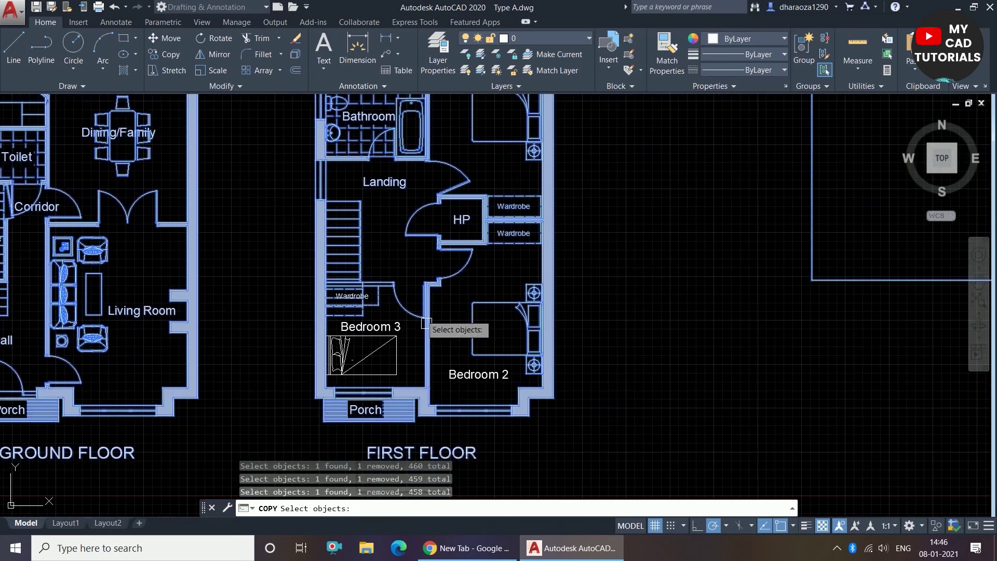
Remove the En-suite, Bathroom and Landing labels and the Bedroom 1 bed from the selection, and cancel the Copy command.
scroll(425, 323, down, 3)
scroll(365, 338, up, 3)
scroll(439, 345, down, 2)
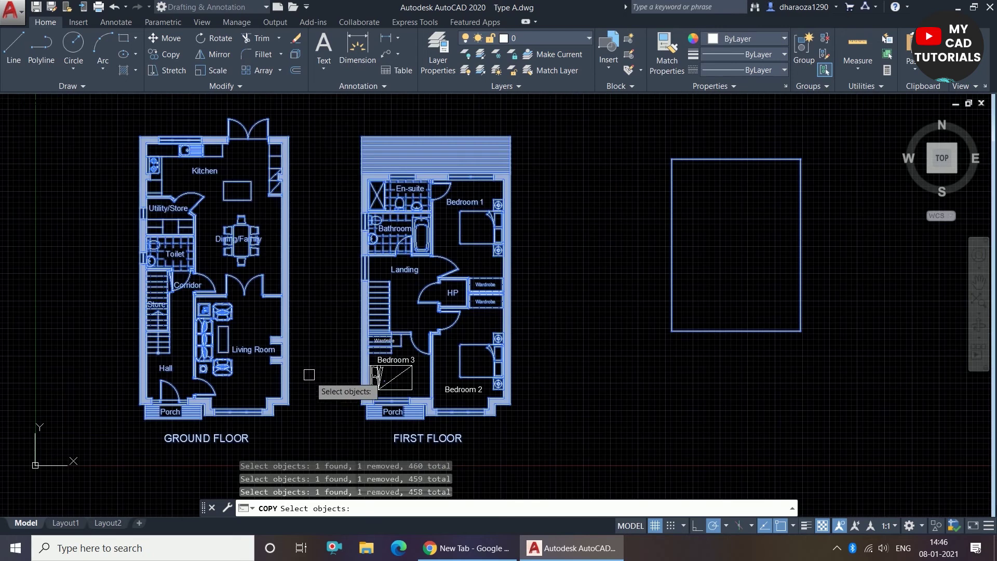
scroll(431, 291, up, 2)
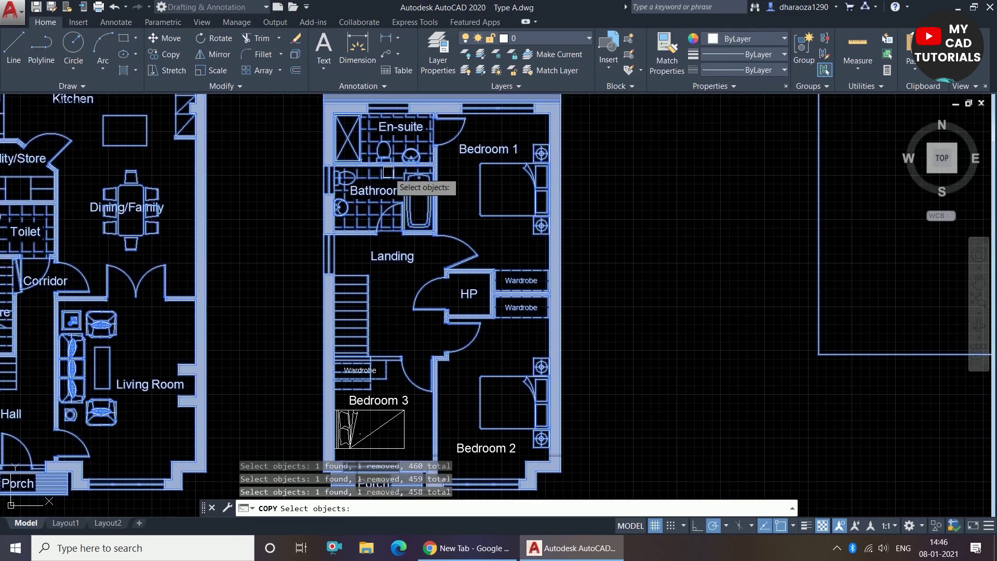
scroll(372, 189, up, 2)
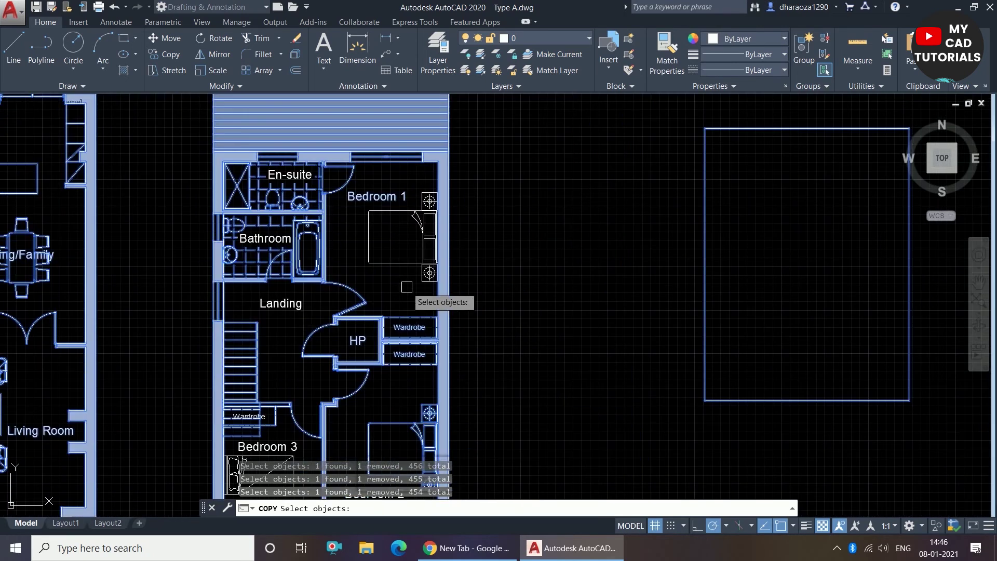
scroll(407, 287, down, 4)
scroll(398, 294, up, 2)
key(Escape)
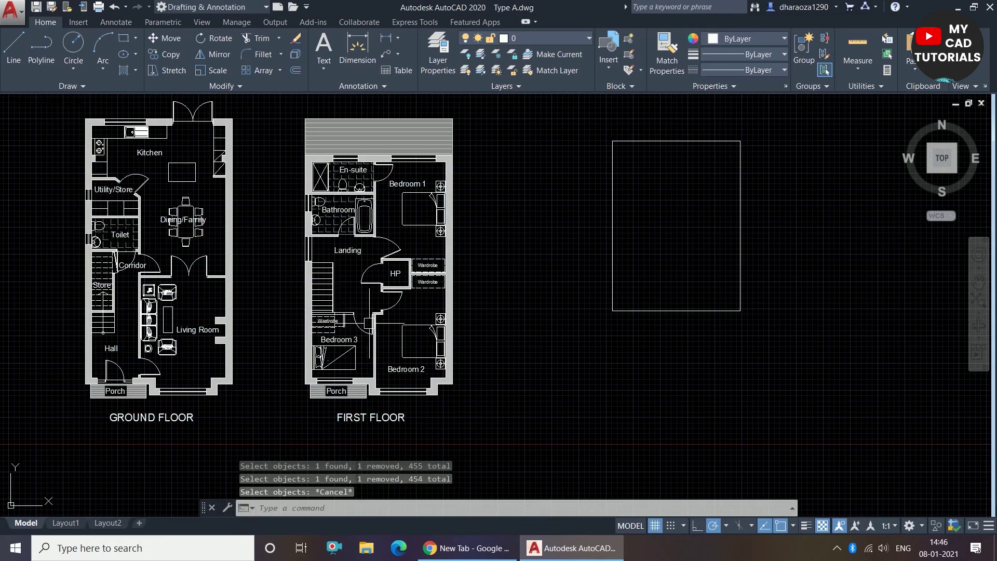
key(Escape)
Select the Bedroom 1 bed block with its bedside tables by picking it directly, and clear the selection.
scroll(432, 320, down, 2)
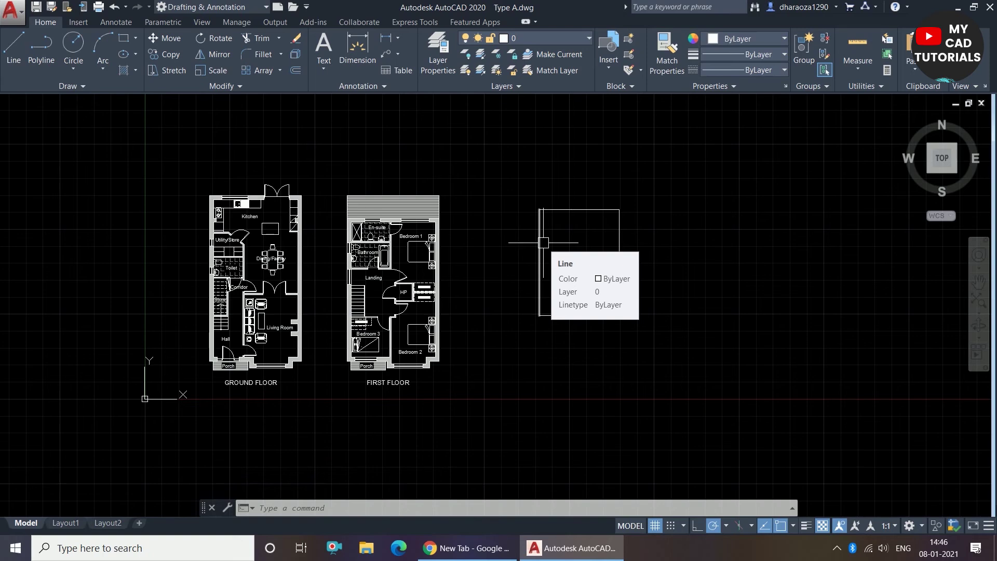
key(Escape)
scroll(441, 240, up, 5)
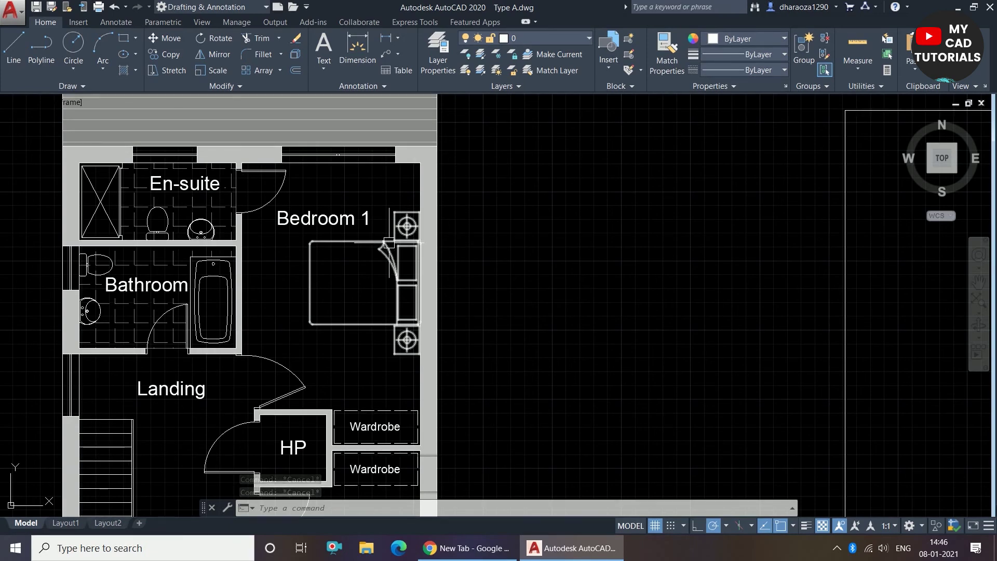
click(387, 242)
scroll(414, 241, down, 2)
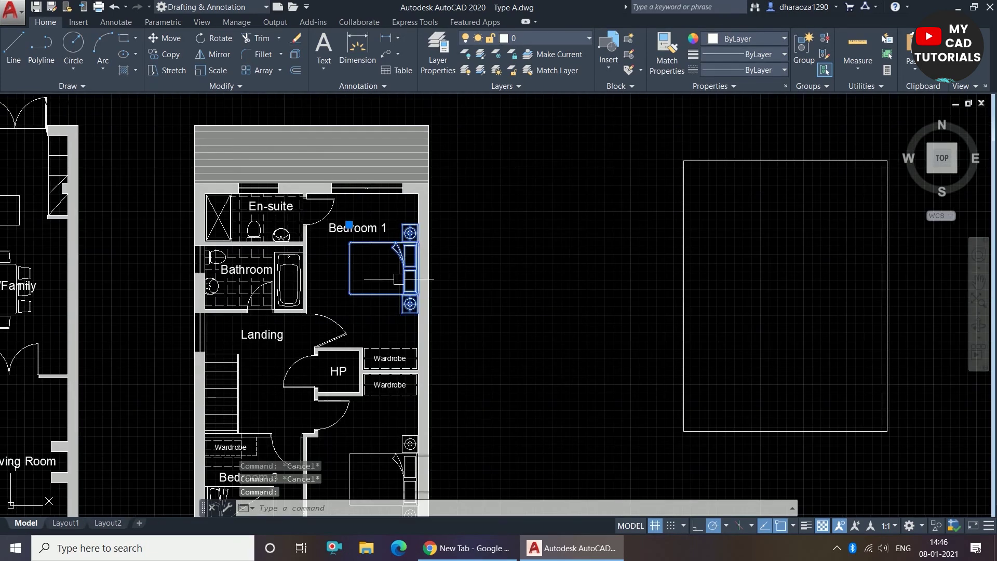
scroll(399, 279, up, 2)
key(Escape)
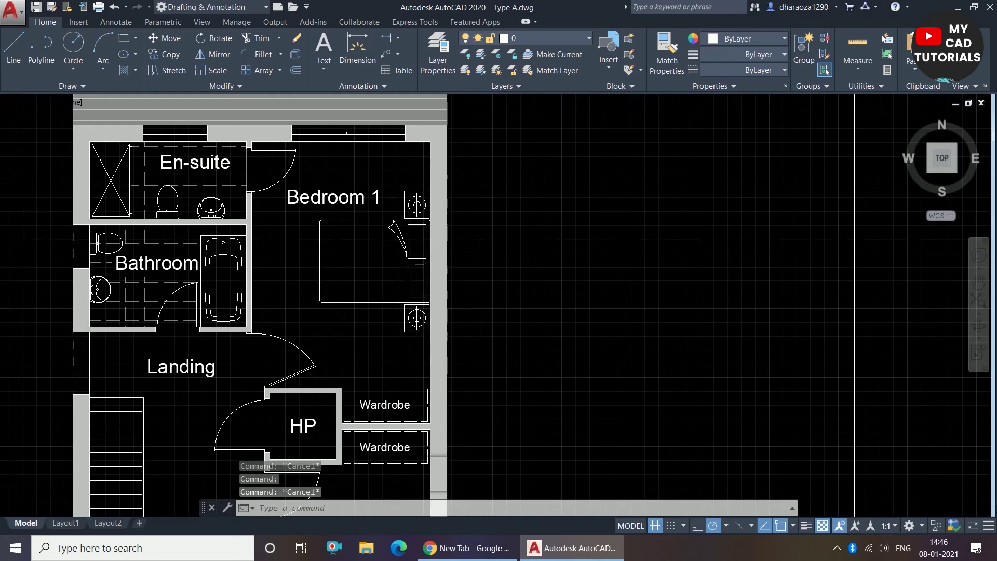
scroll(338, 240, down, 3)
key(Escape)
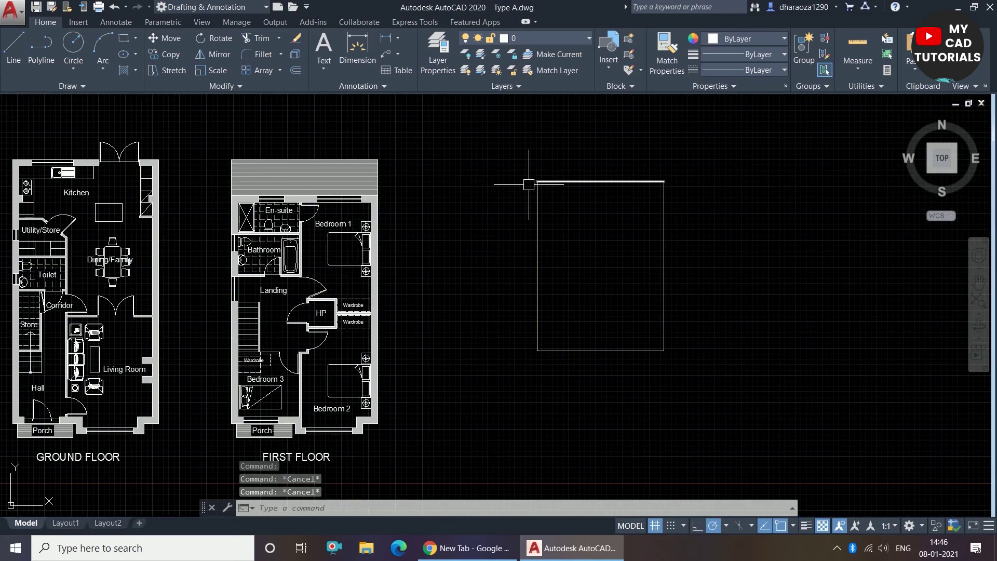
Select the empty rectangle beside the first floor plan with a window fully enclosing it, and clear the selection.
click(414, 125)
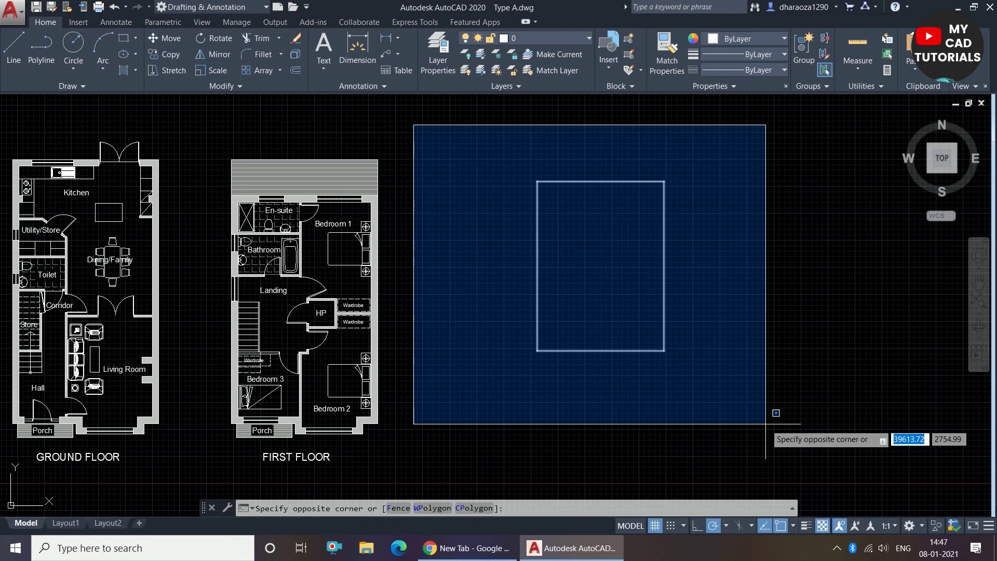
click(766, 424)
key(Escape)
Select the empty rectangle with a crossing window that covers only part of it, and clear the selection.
scroll(747, 332, down, 2)
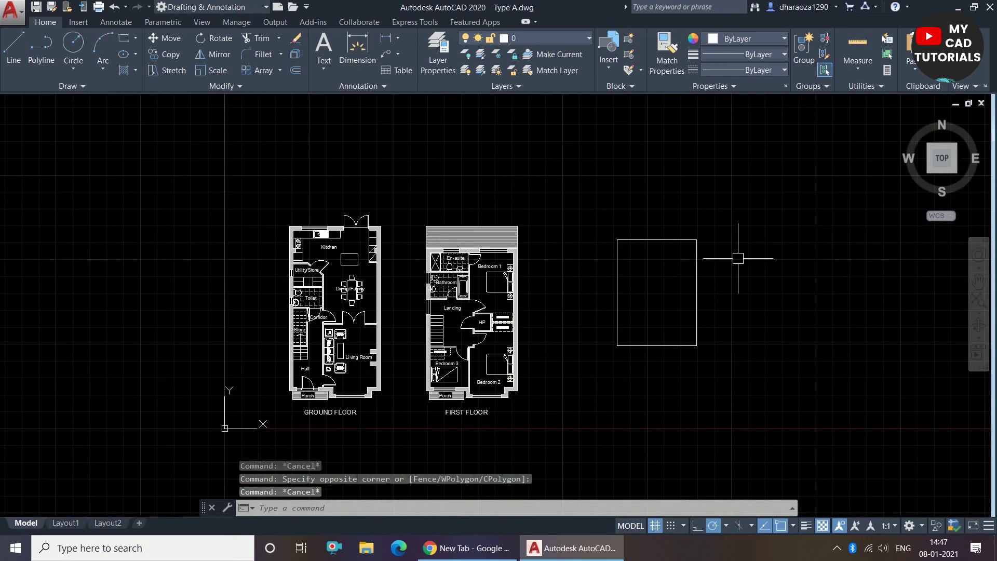
scroll(745, 295, up, 4)
scroll(717, 165, down, 3)
click(730, 129)
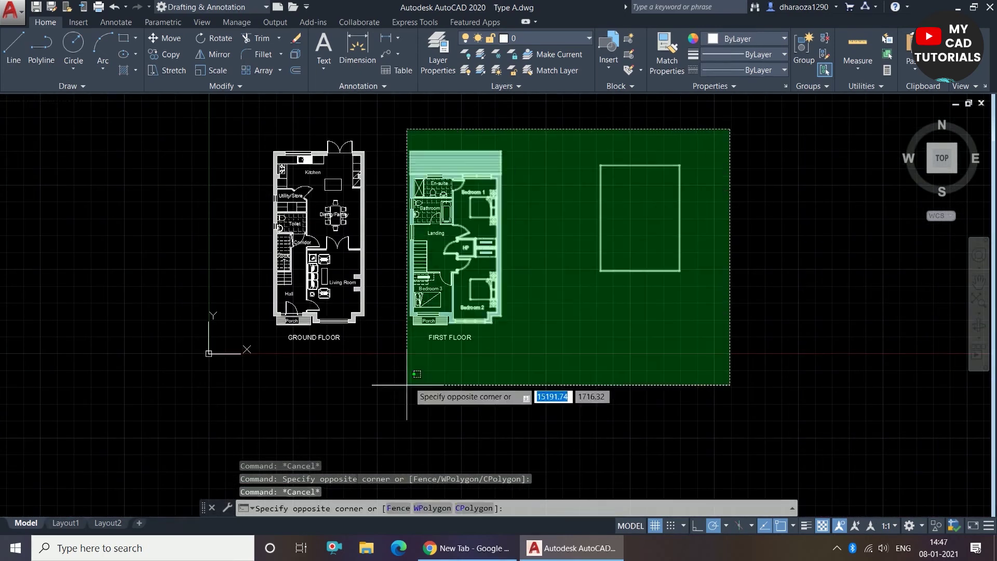
click(617, 310)
scroll(660, 277, up, 2)
scroll(653, 223, down, 2)
scroll(663, 251, up, 3)
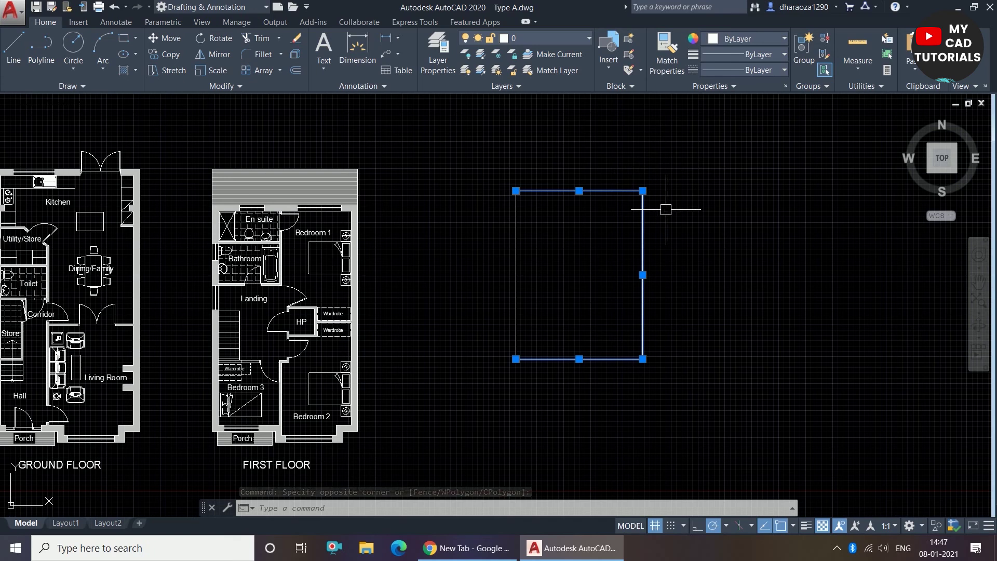
key(Escape)
scroll(684, 262, down, 2)
key(Escape)
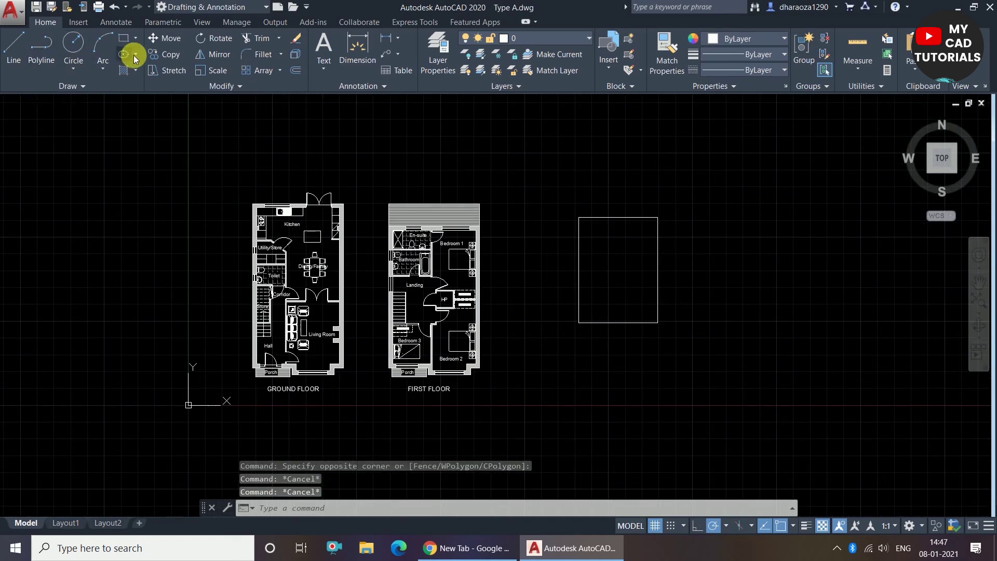
Start Rotate on all objects with the "all" option, excluding the Landing and Bedroom 1 labels from the selection, and cancel the command.
click(220, 39)
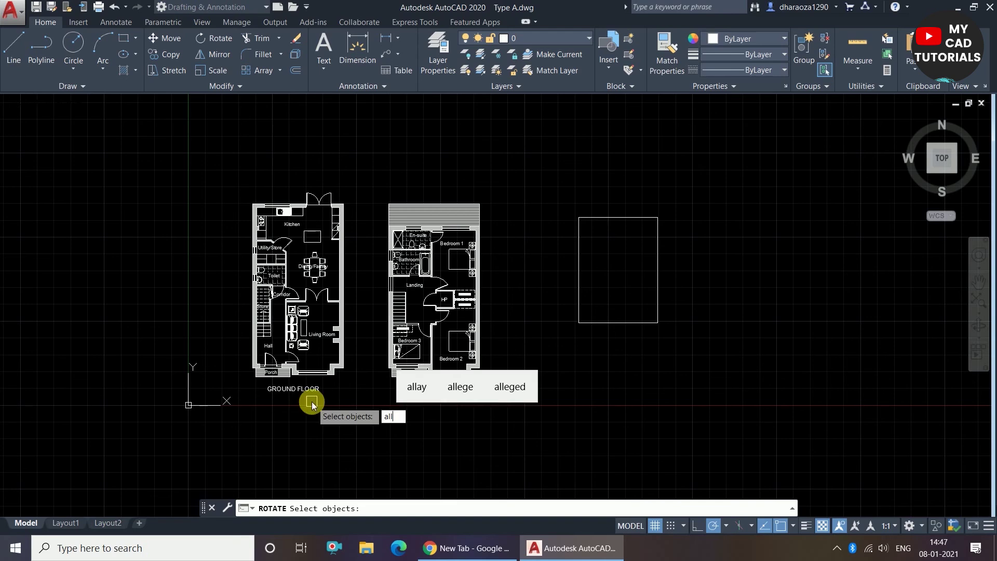
key(Return)
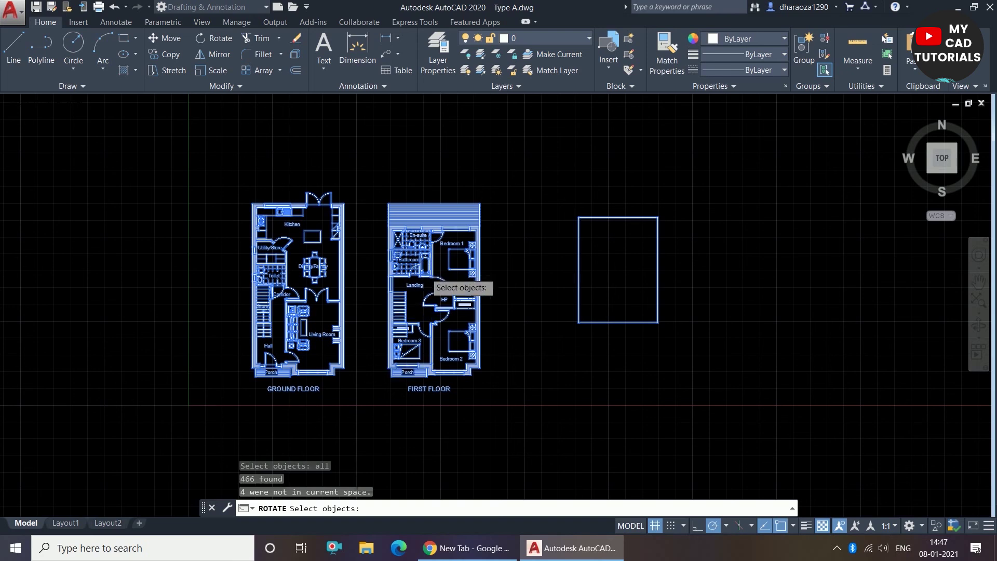
scroll(419, 290, up, 5)
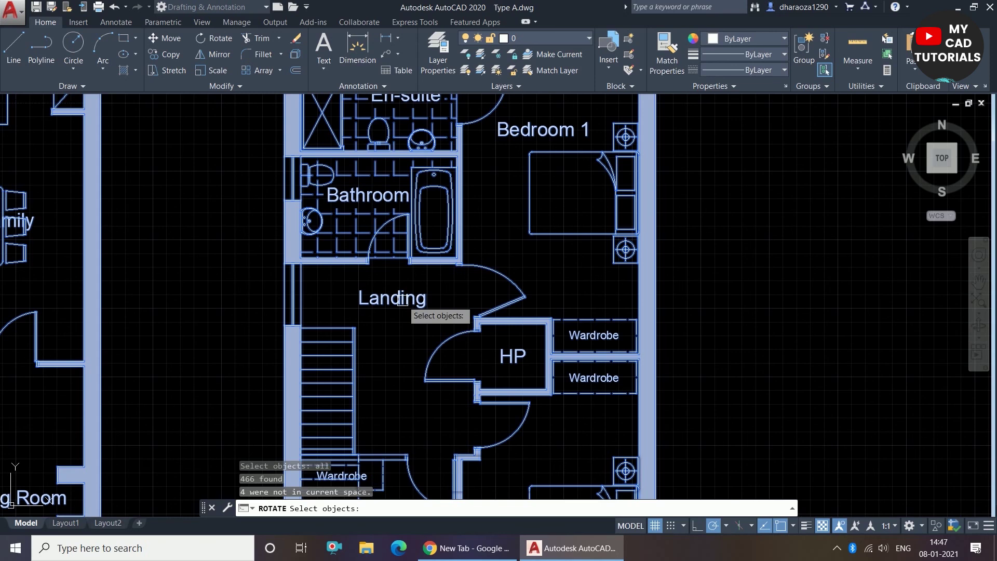
shift+click(398, 298)
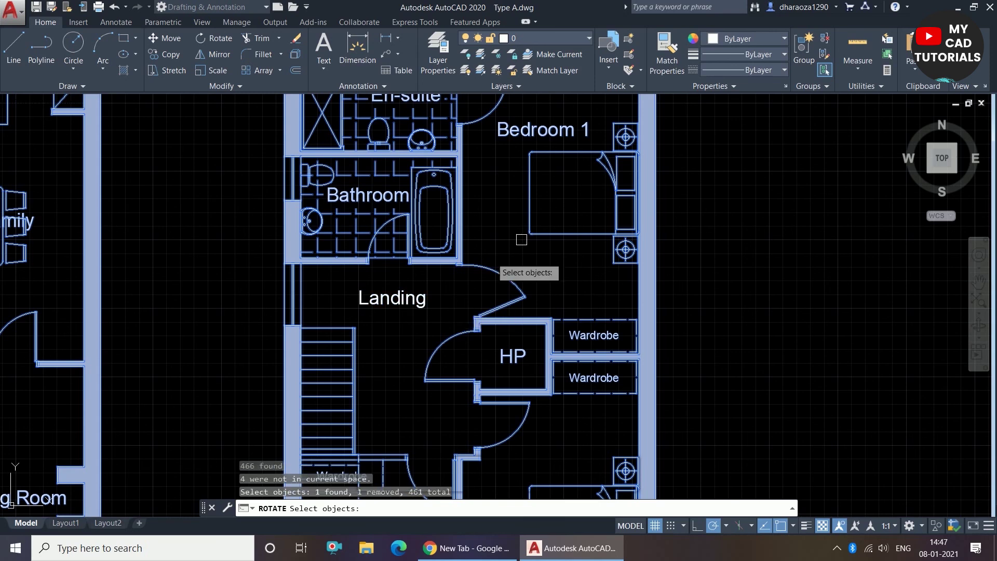
shift+click(530, 134)
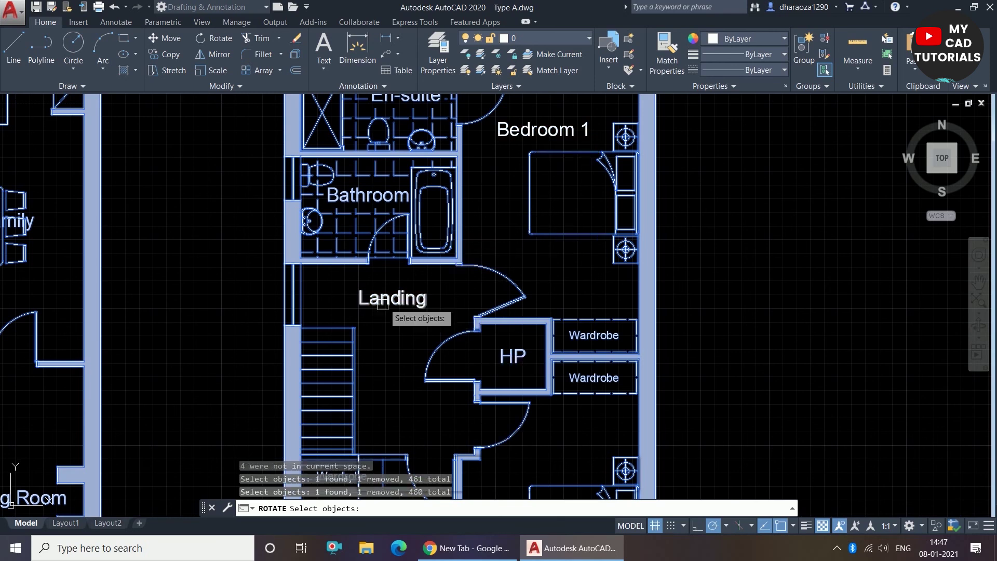
scroll(373, 314, down, 3)
scroll(398, 193, down, 2)
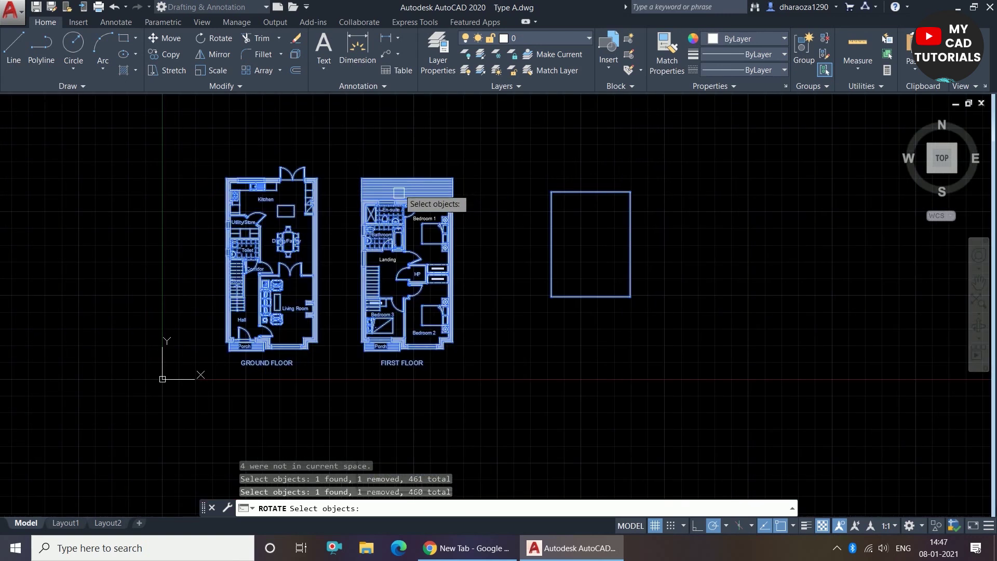
key(Escape)
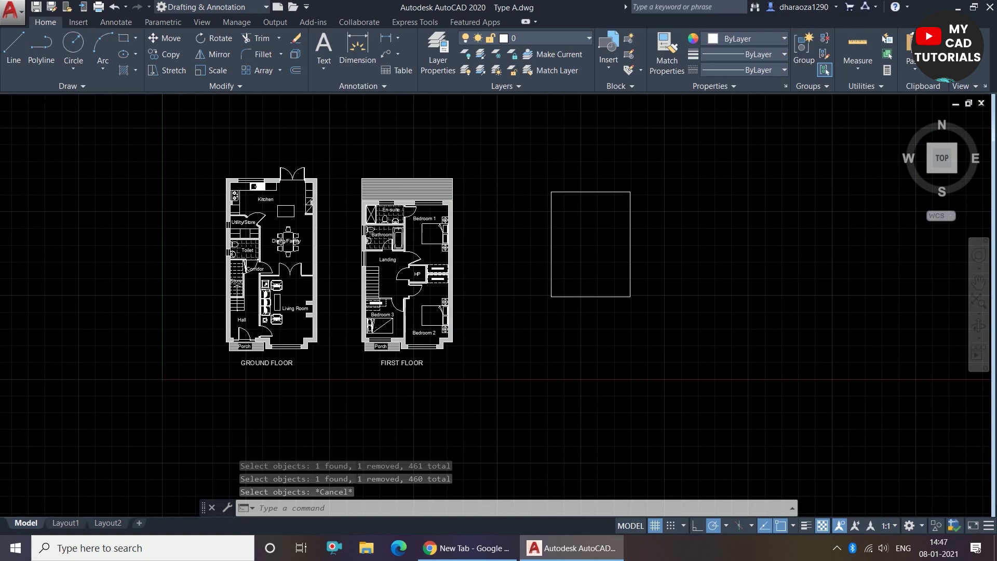
scroll(655, 194, up, 2)
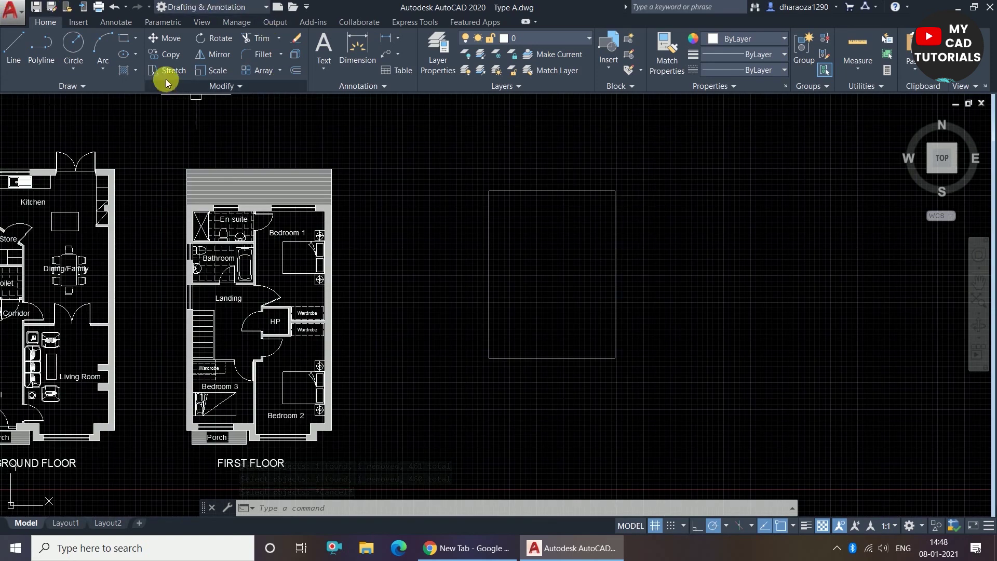